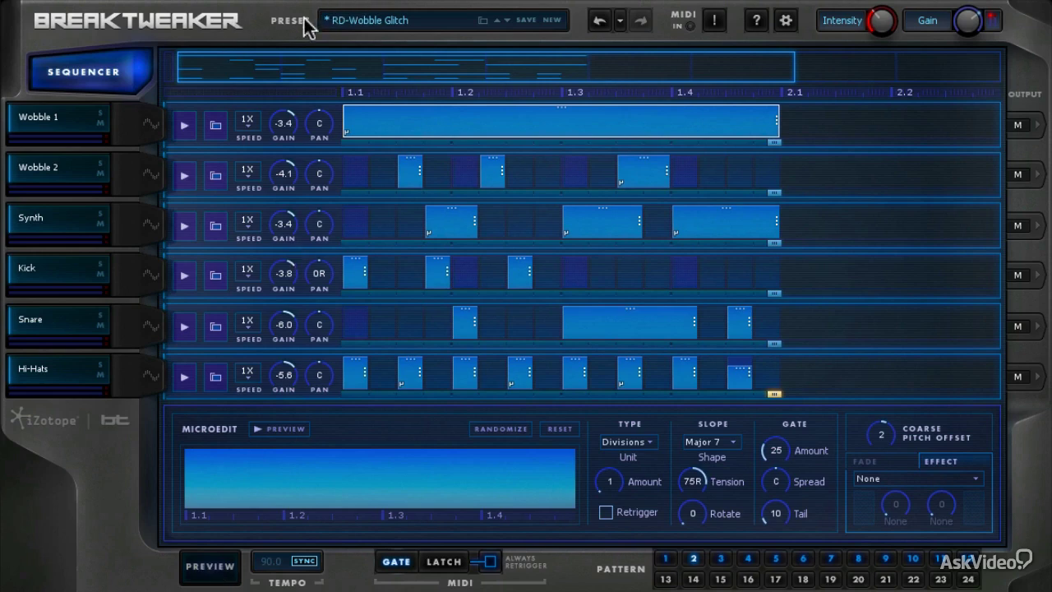
- Preview the pattern and select the Synth step at 1.4 to show its micro-edit settings
left_click(206, 570)
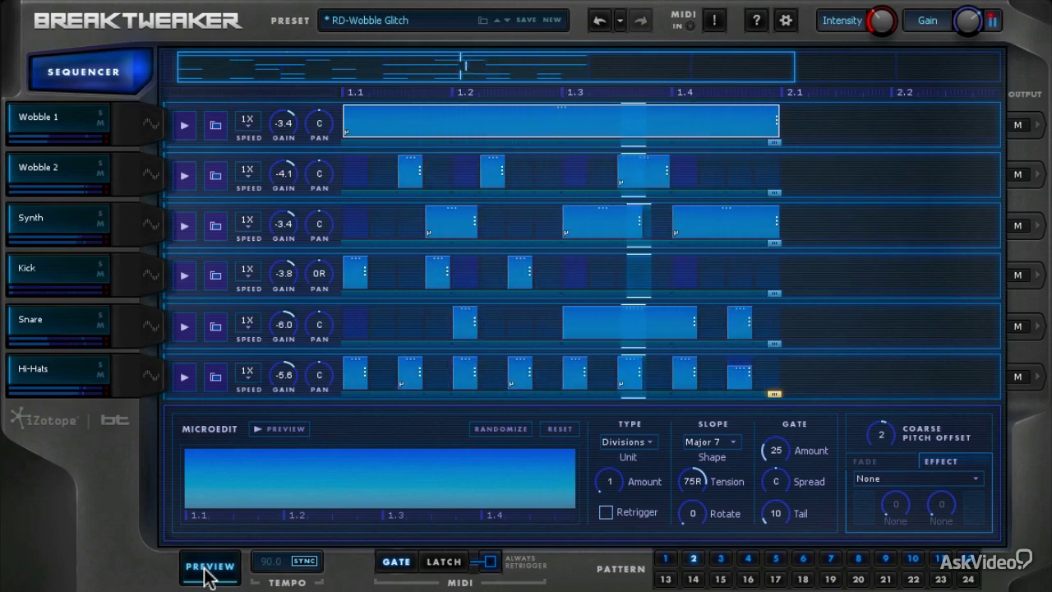
left_click(710, 227)
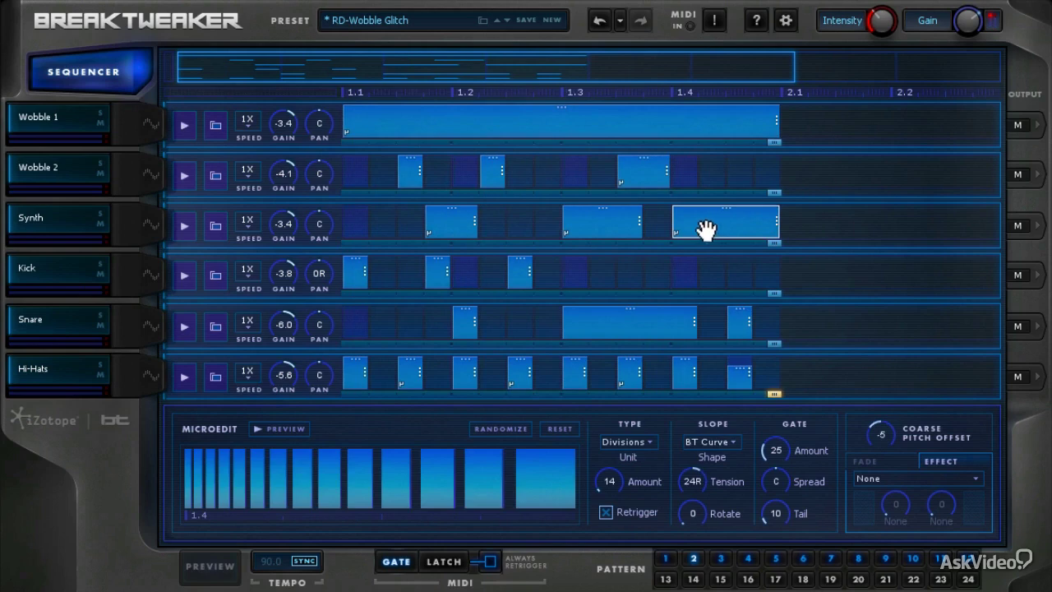
right_click(709, 231)
left_click(737, 286)
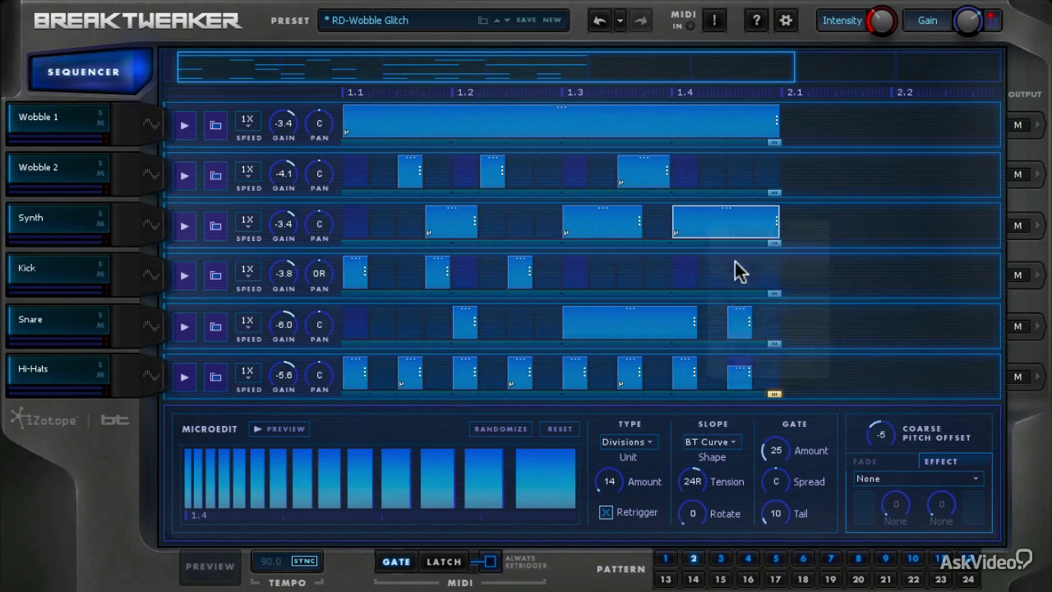
left_click(683, 131)
right_click(684, 132)
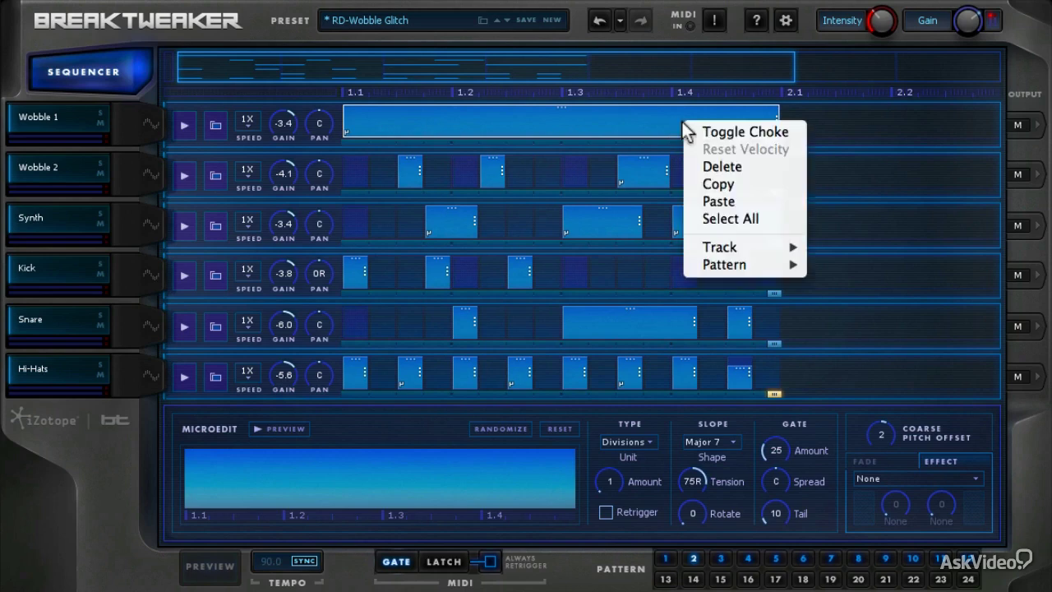
left_click(711, 204)
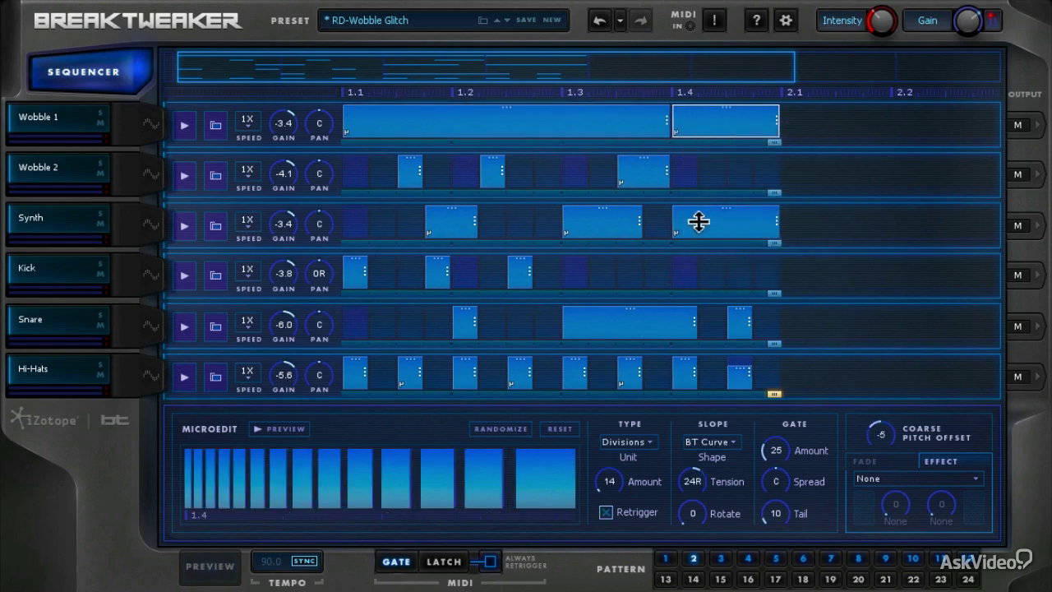
left_click(212, 571)
right_click(690, 273)
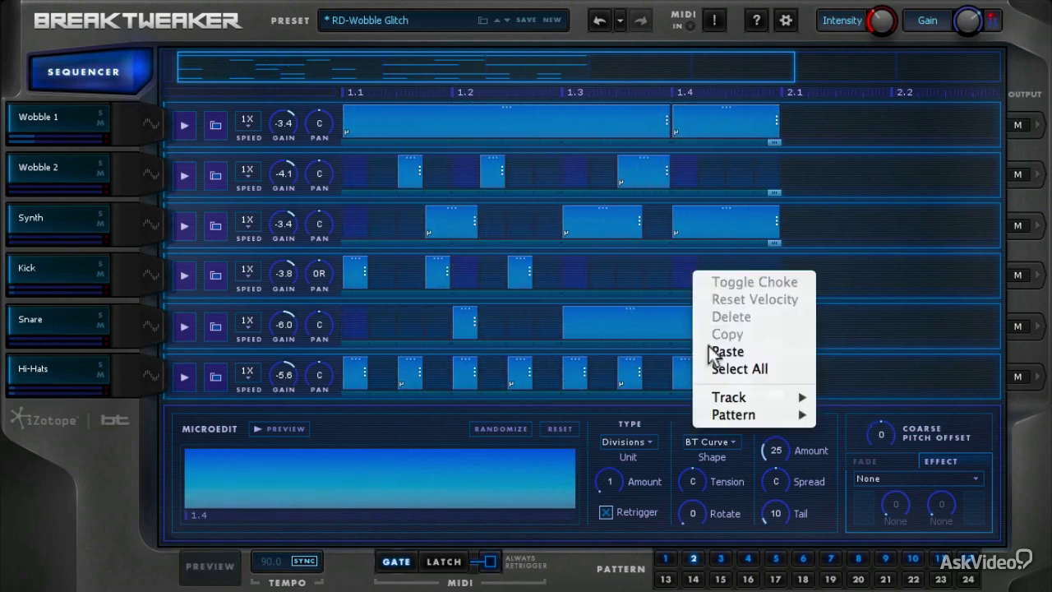
left_click(689, 359)
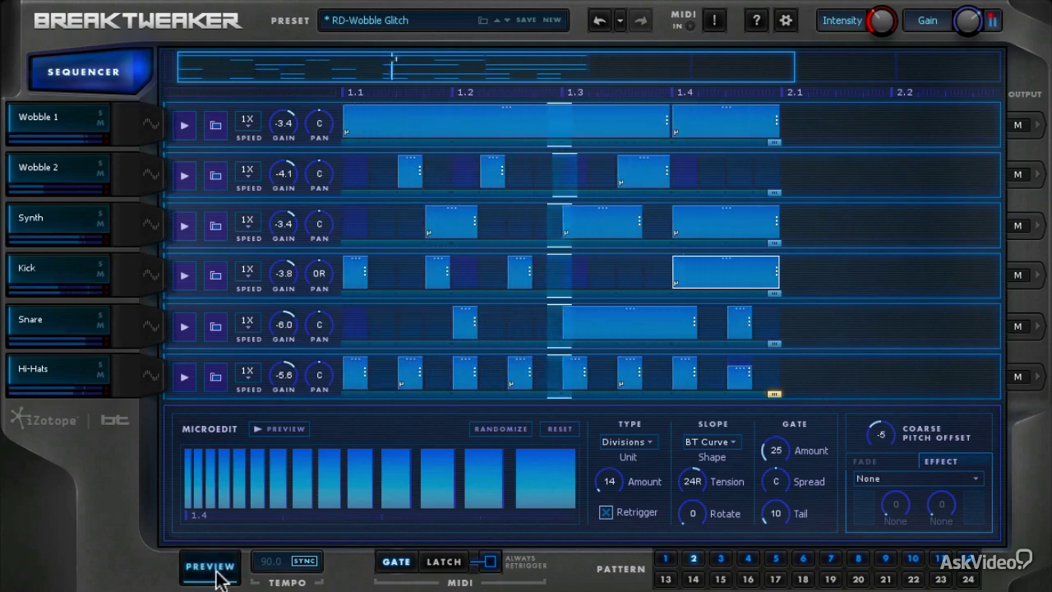
key("space")
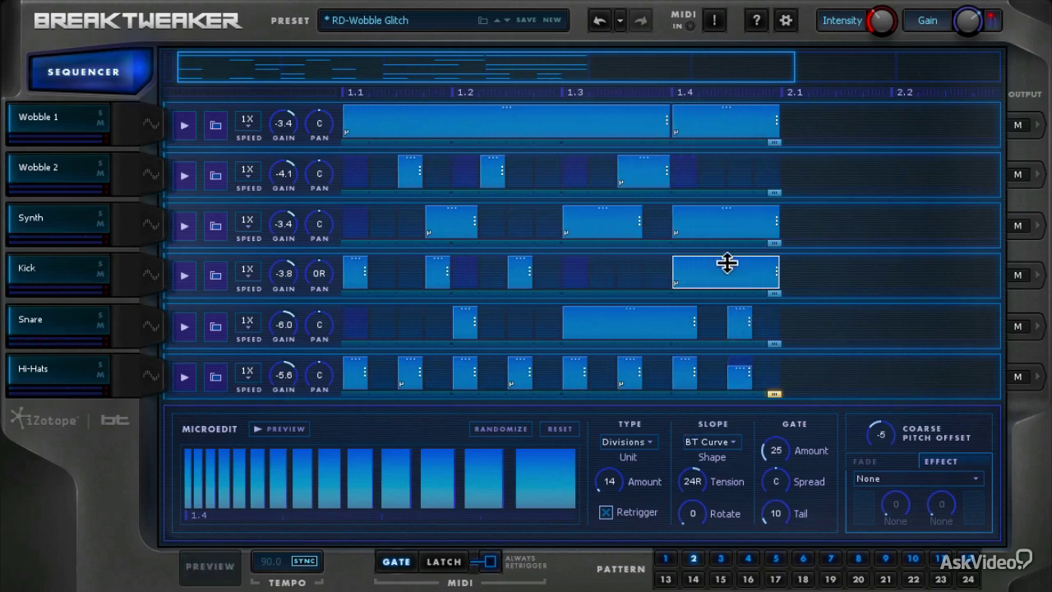
right_click(726, 263)
left_click(753, 316)
right_click(711, 124)
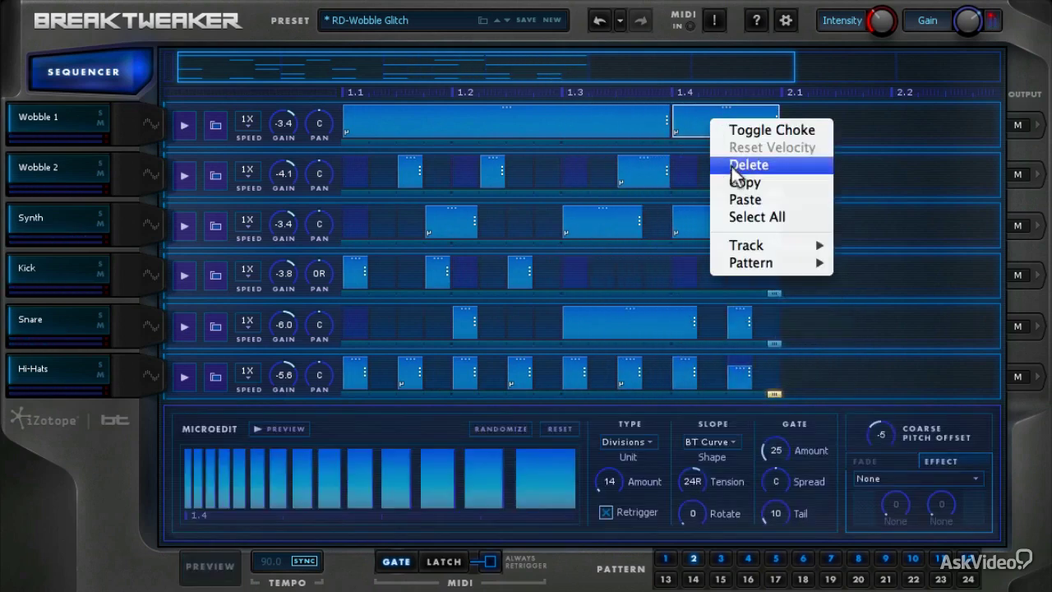
left_click(748, 165)
left_click(667, 120)
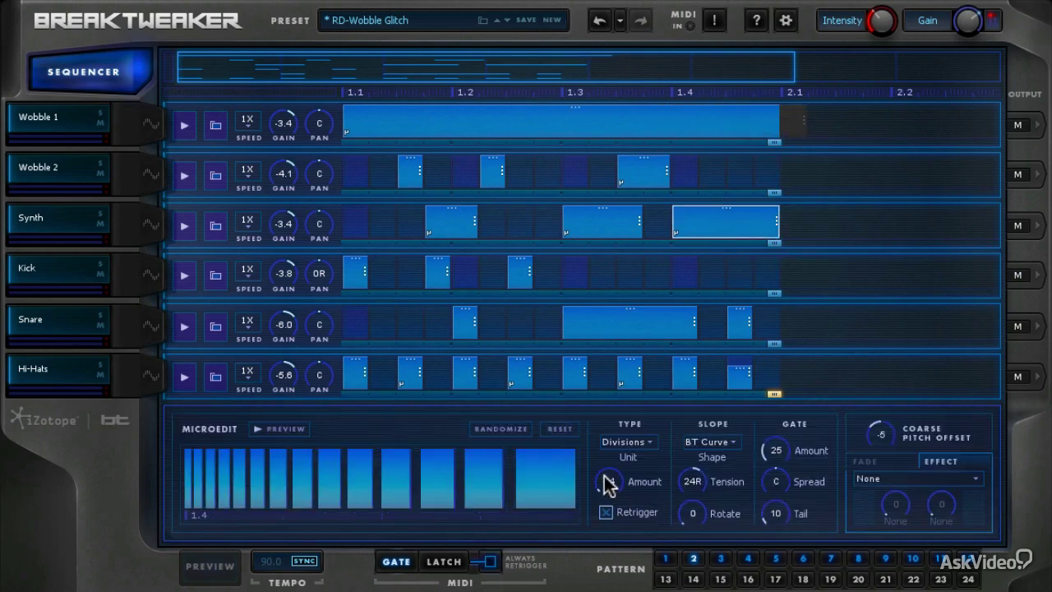
- While previewing the pattern, rework the Synth step's division count back to 14
left_click_drag(603, 482, 604, 482)
left_click_drag(505, 485, 258, 546)
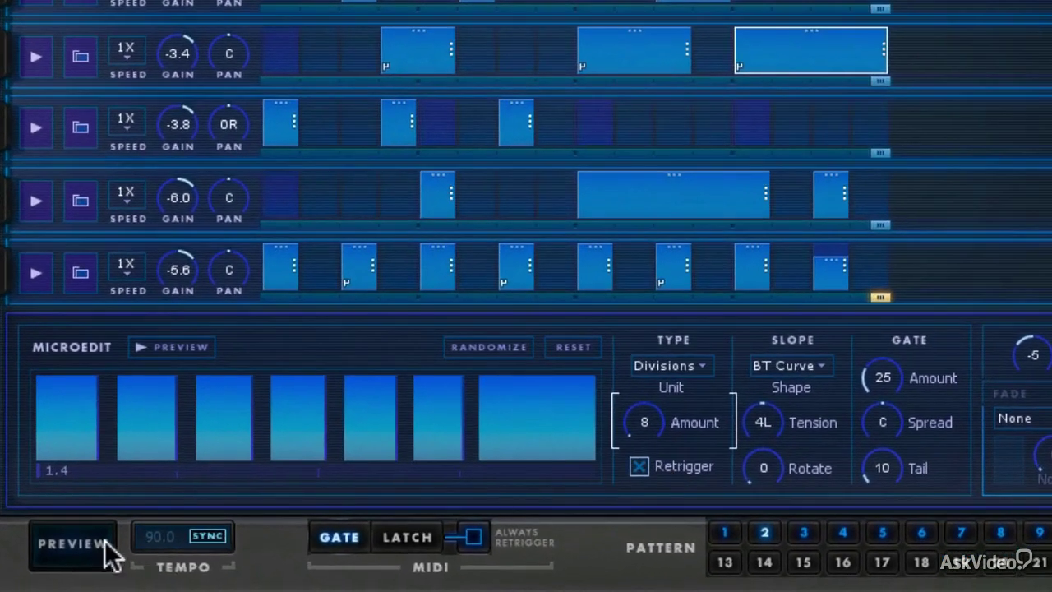
left_click(228, 562)
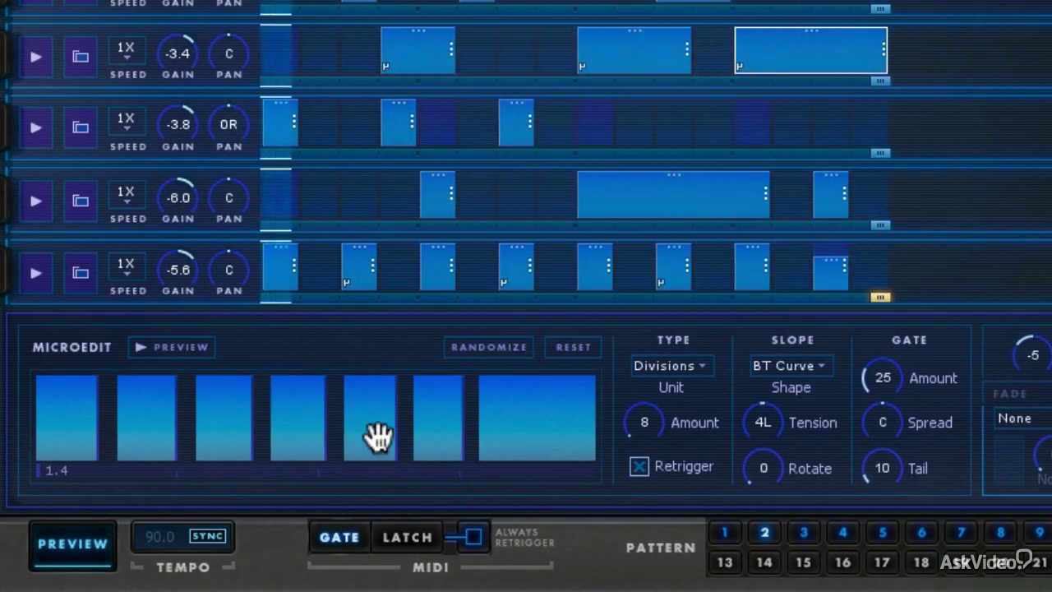
mouse_move(379, 430)
left_mouse_down()
mouse_move(369, 451)
mouse_move(369, 442)
left_mouse_up()
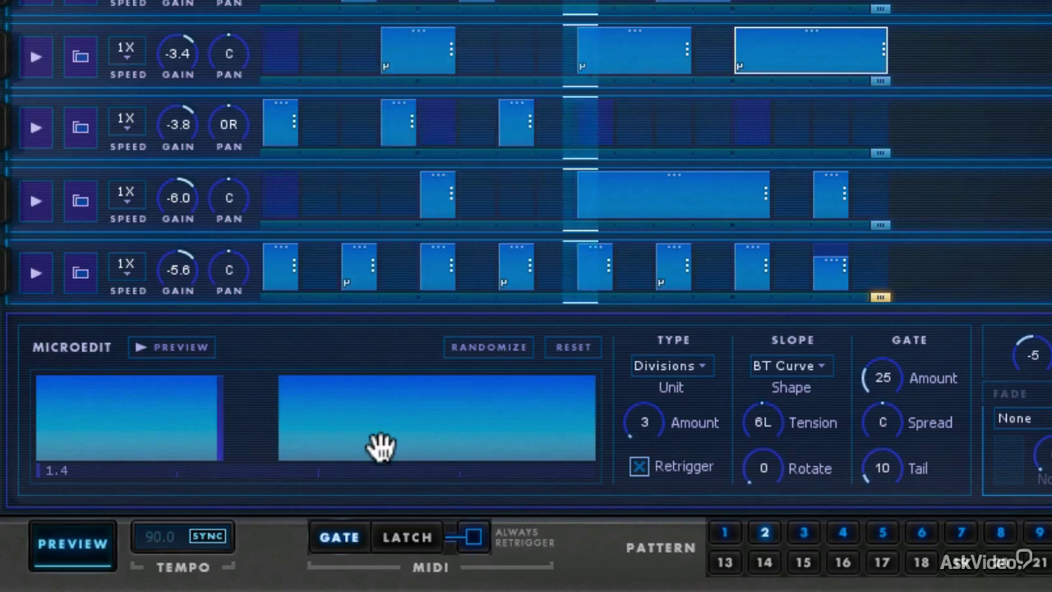
left_click_drag(381, 448, 397, 436)
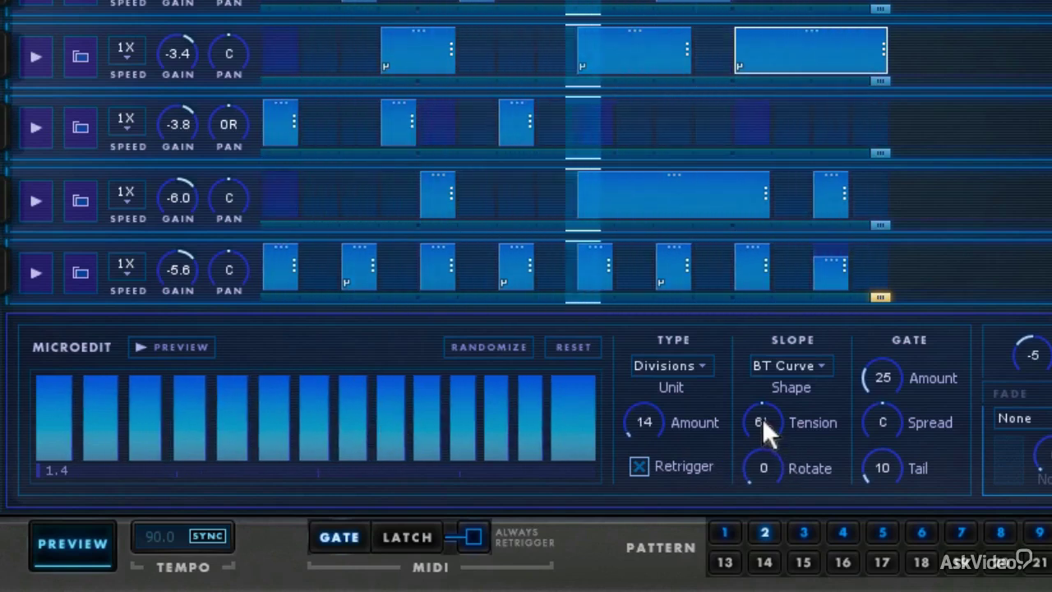
- Curve the Synth divisions with slope tension 48R and rotate them to 19
left_click_drag(762, 413, 774, 389)
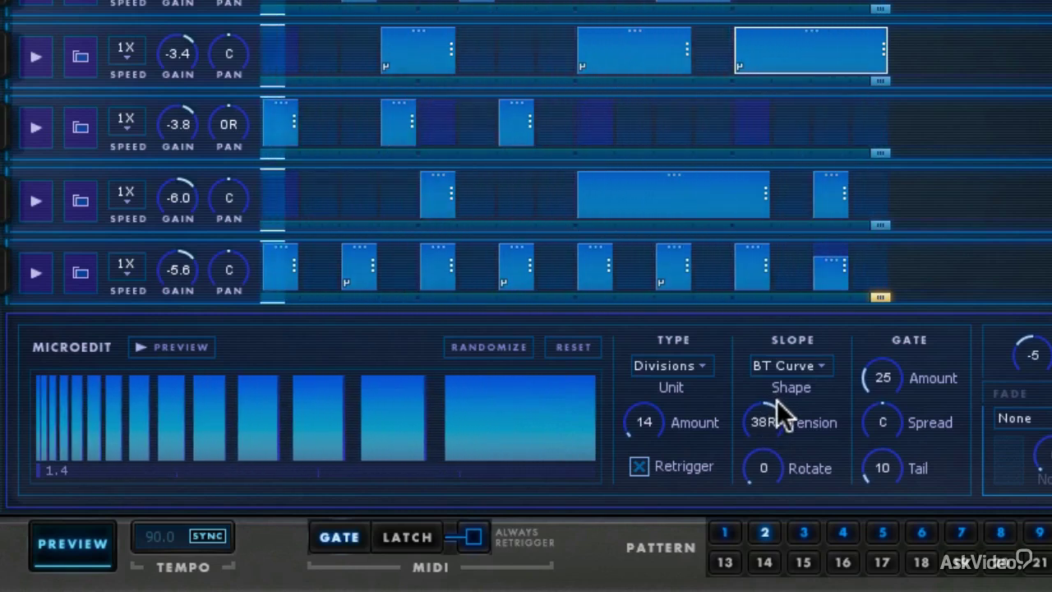
left_click_drag(762, 418, 762, 410)
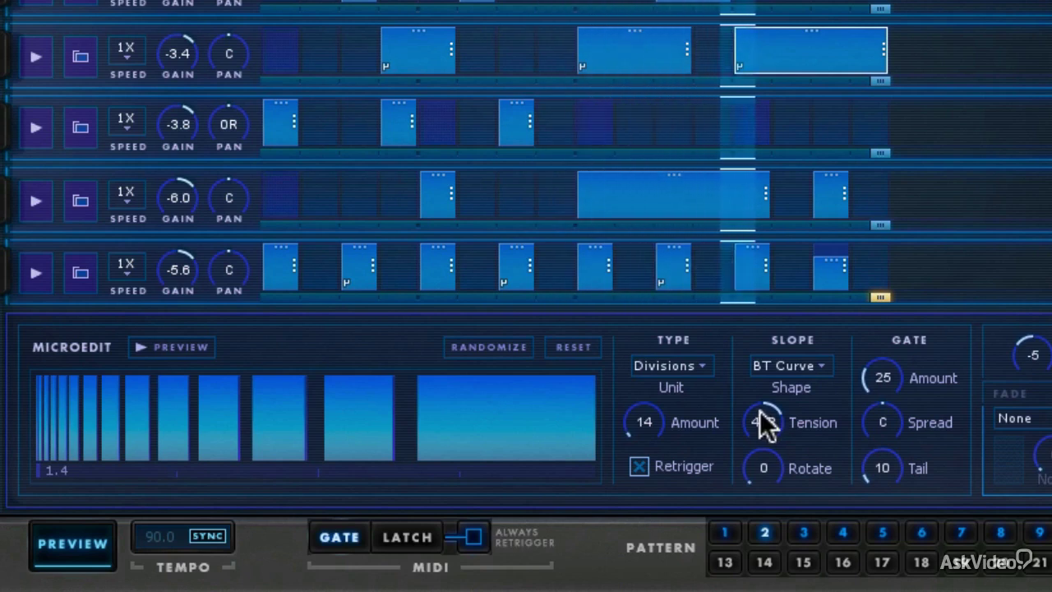
left_click_drag(754, 482, 762, 430)
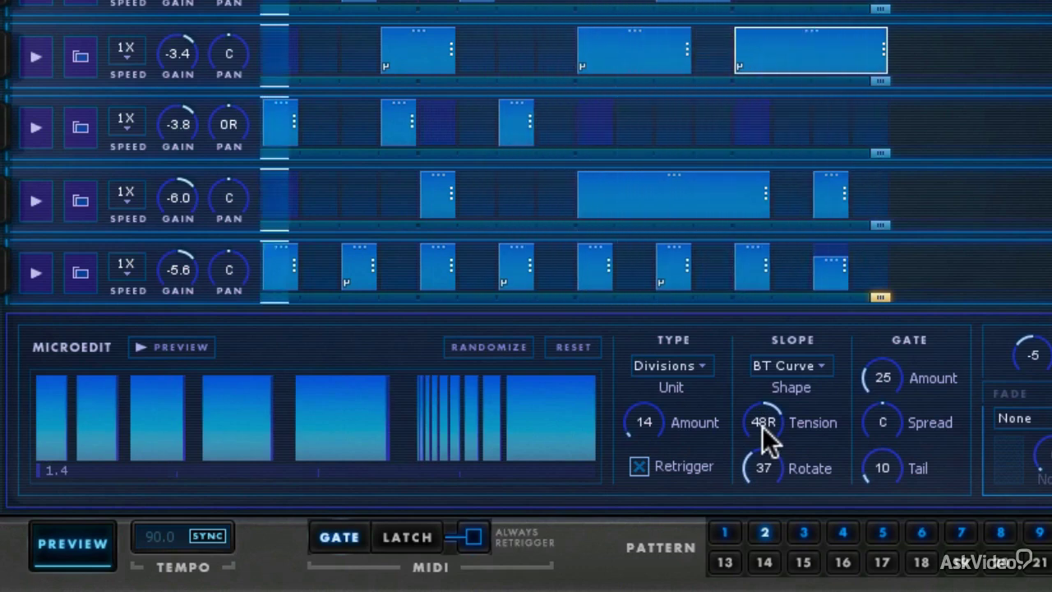
left_click_drag(762, 474, 757, 485)
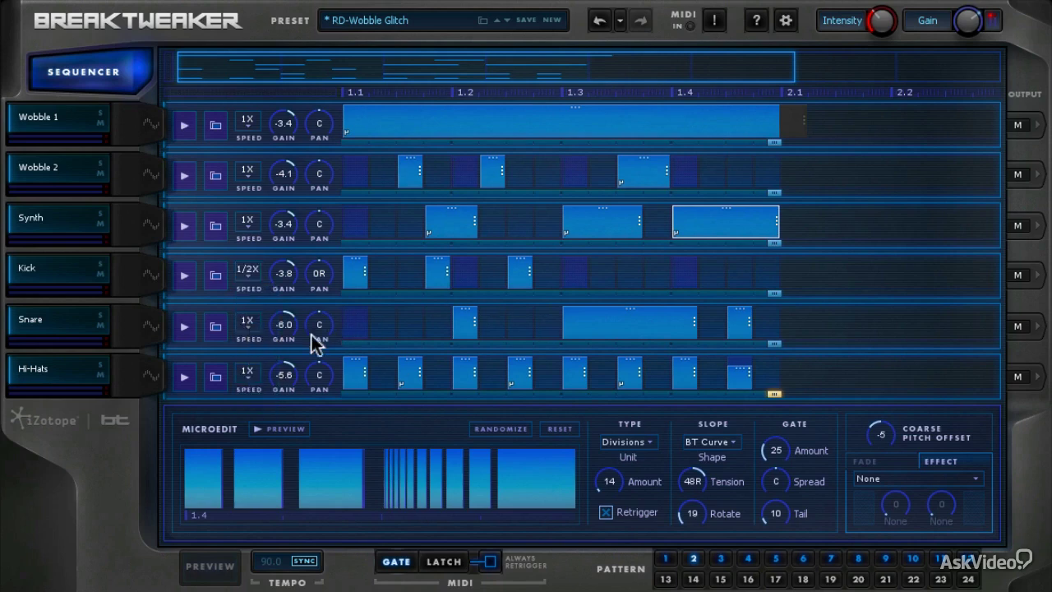
- Set Snare to half speed, mute Synth, and open Wobble 1's sample generator page
left_click(247, 323)
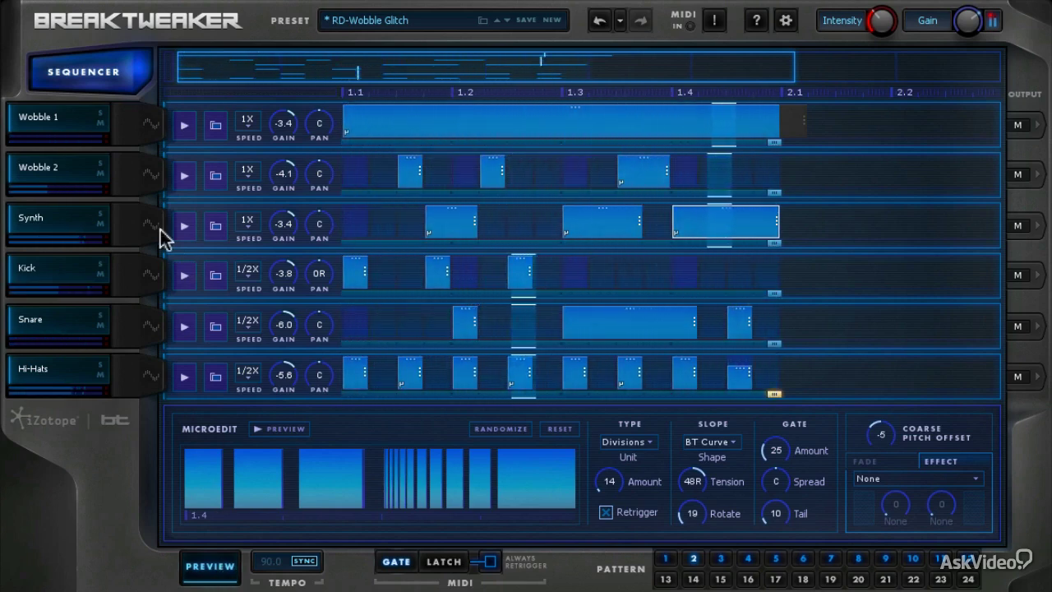
left_click(99, 223)
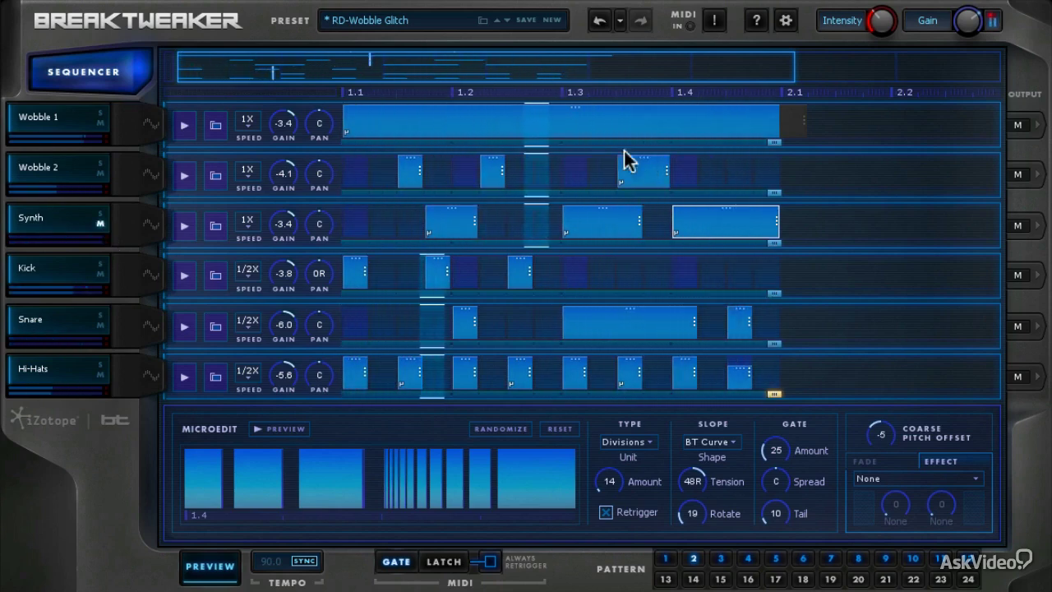
left_click(555, 128)
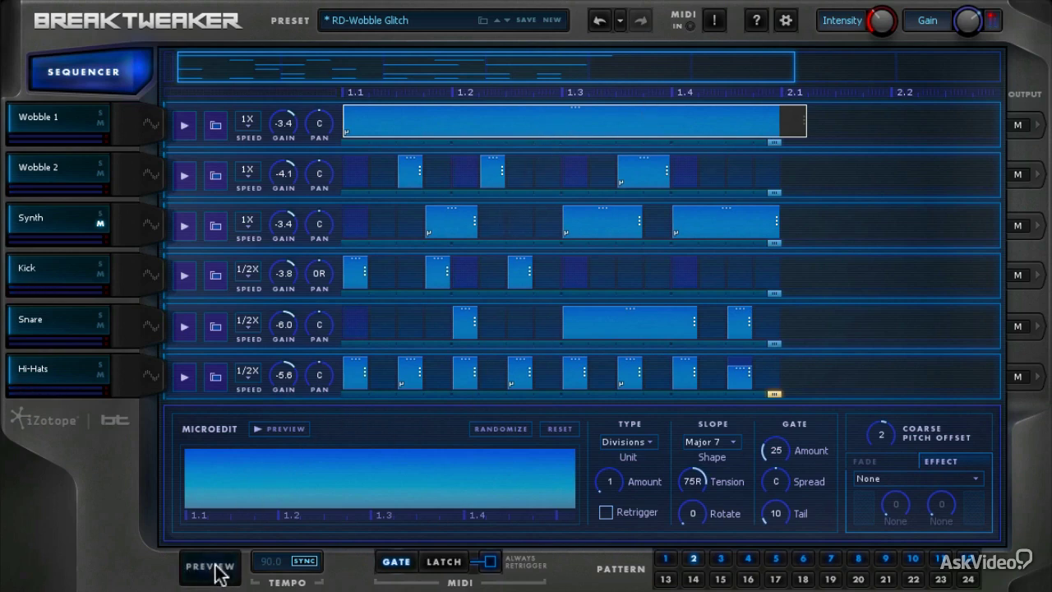
left_click(150, 129)
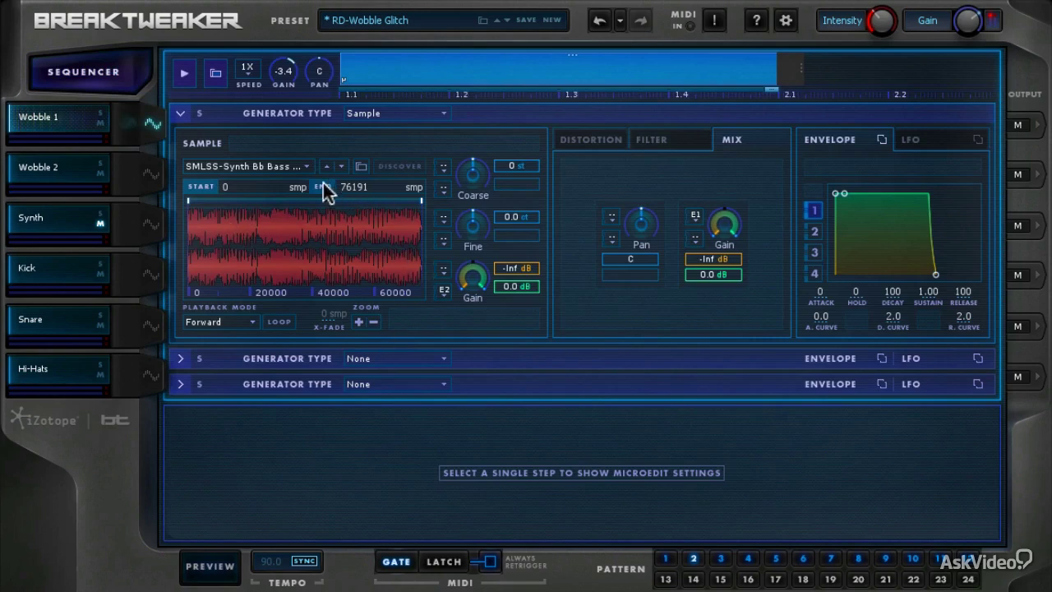
- Back in the sequencer, preview the pattern, select the Wobble 1 step and enable Retrigger
left_click(87, 76)
left_click(210, 568)
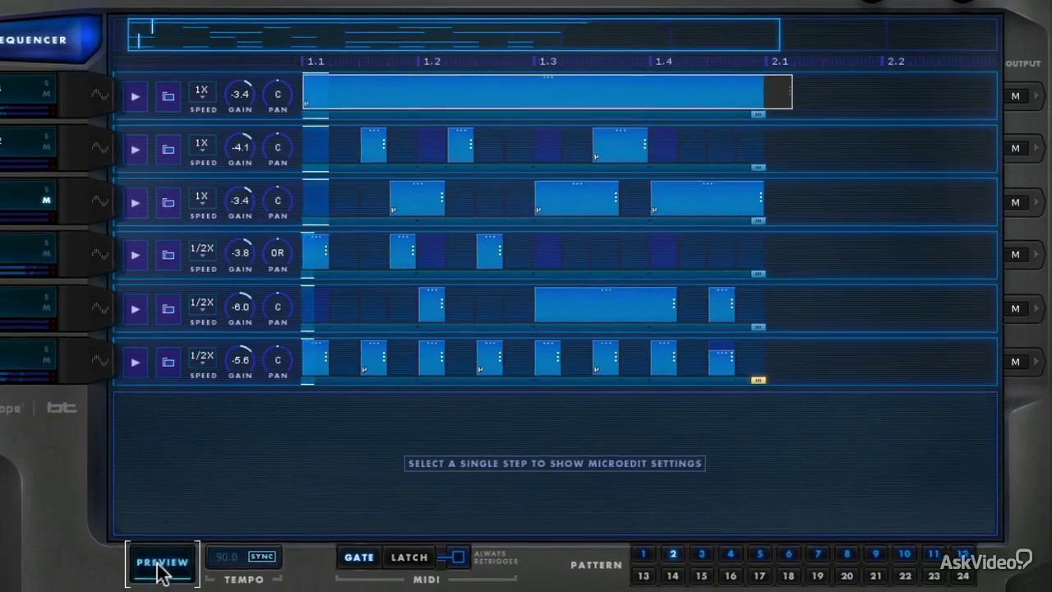
left_click(425, 113)
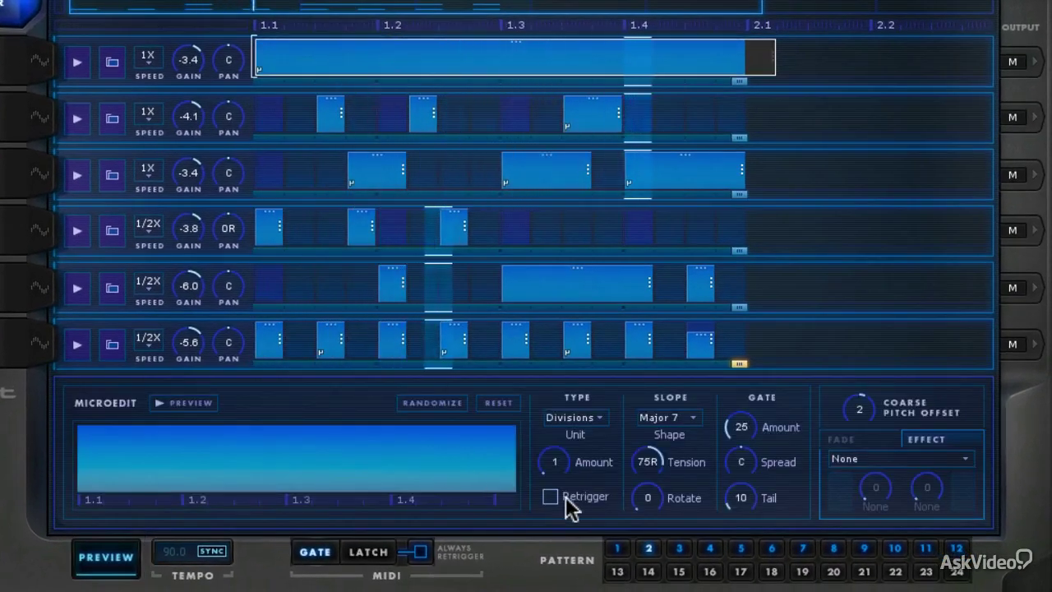
scroll(552, 461, "up", 7)
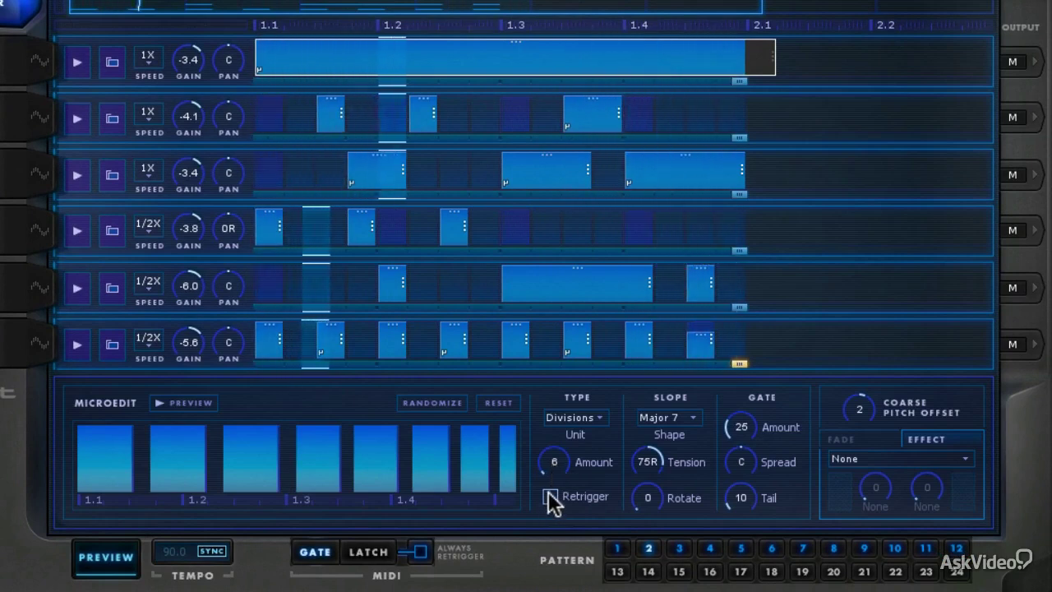
left_click(550, 496)
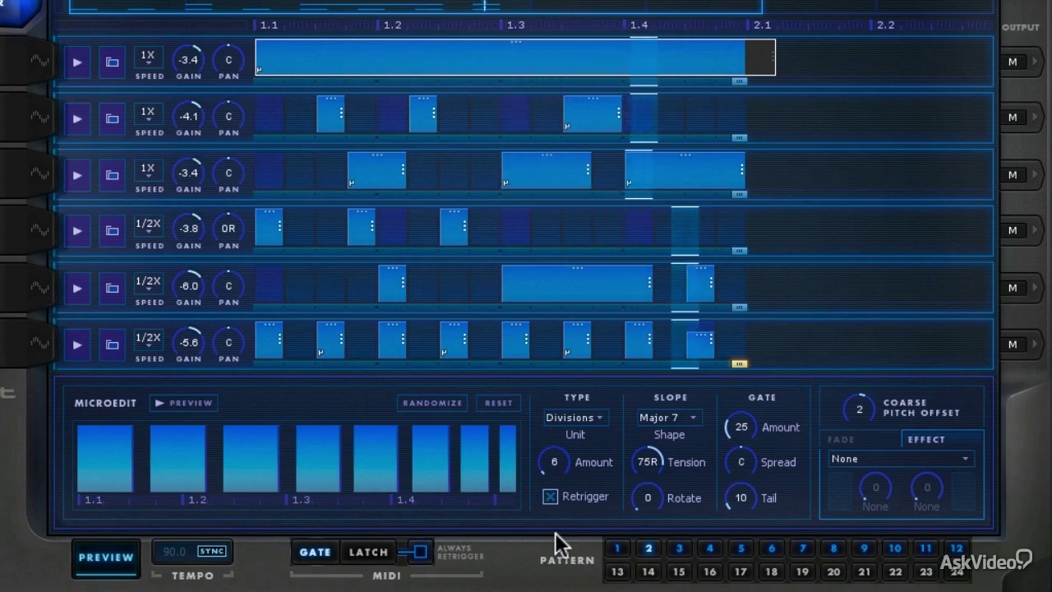
- Try 19, 4 and 1 divisions on Wobble 1, then settle on 9 with Retrigger ticked
left_click_drag(543, 458, 542, 455)
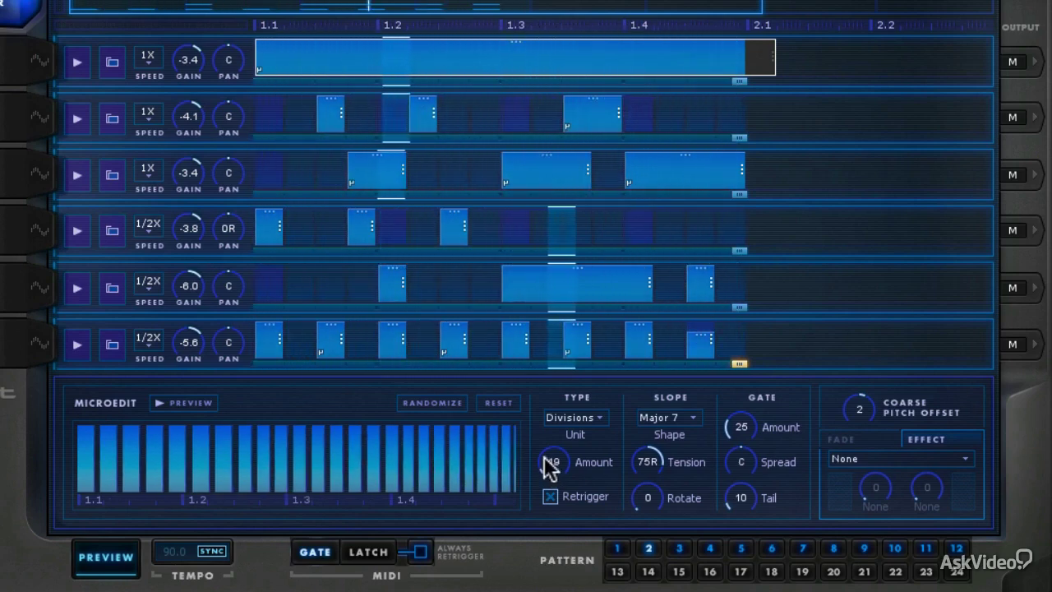
left_click_drag(545, 459, 544, 465)
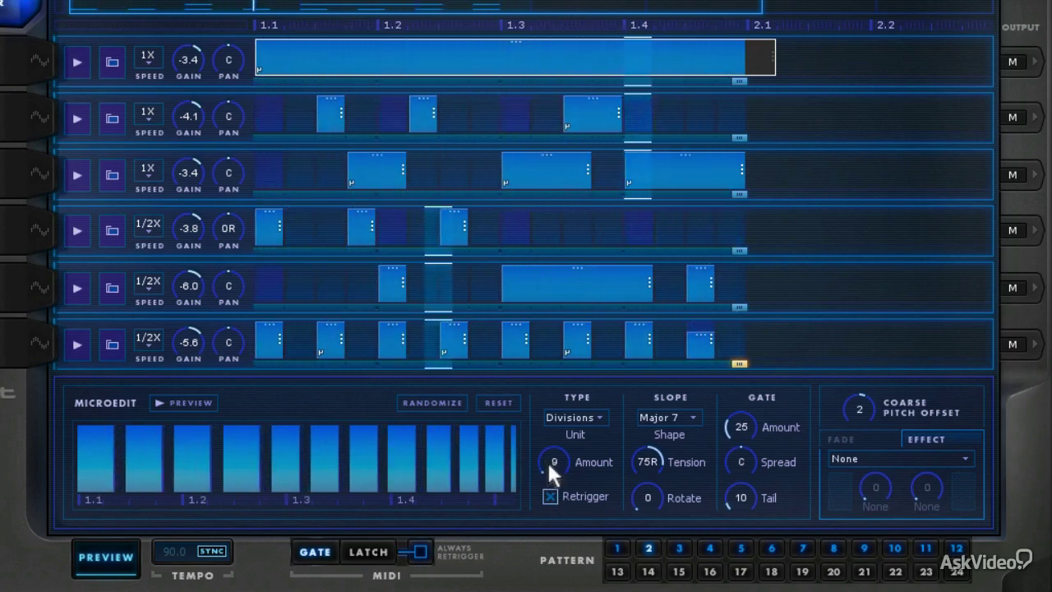
left_click_drag(546, 460, 547, 462)
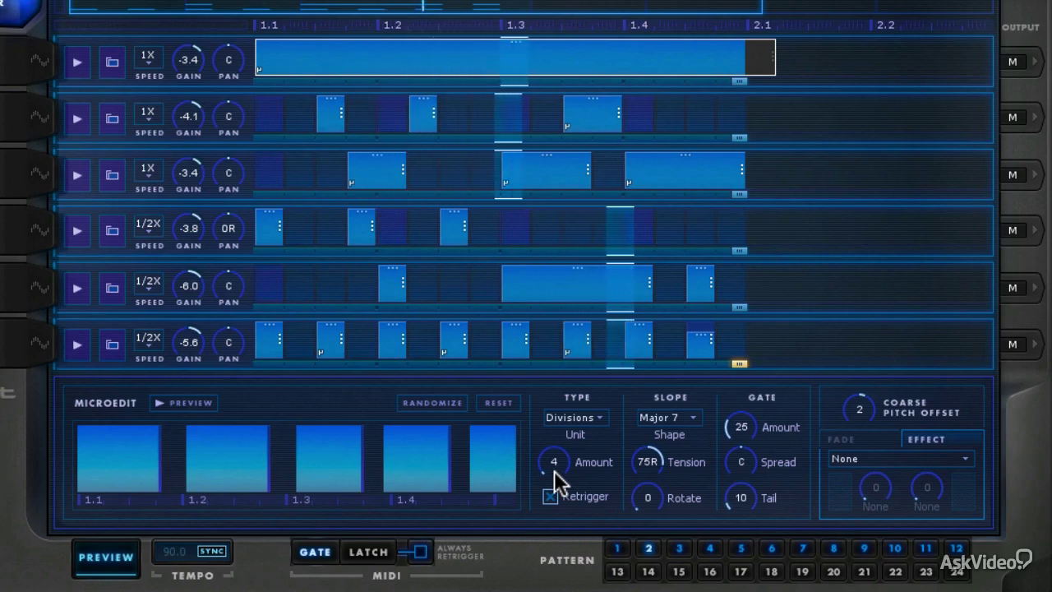
left_click_drag(553, 465, 550, 461)
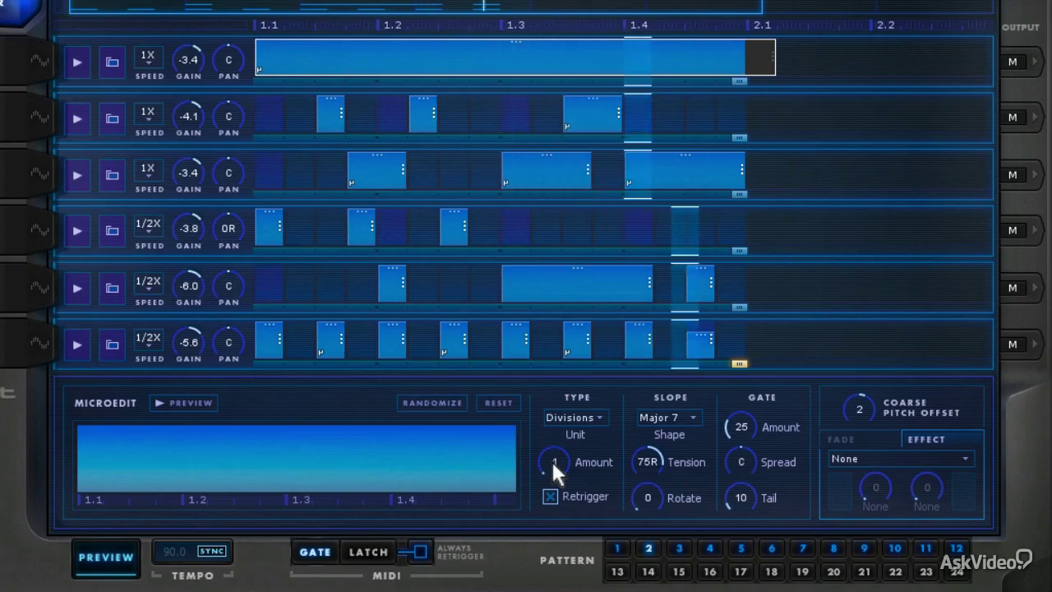
left_click_drag(550, 458, 555, 478)
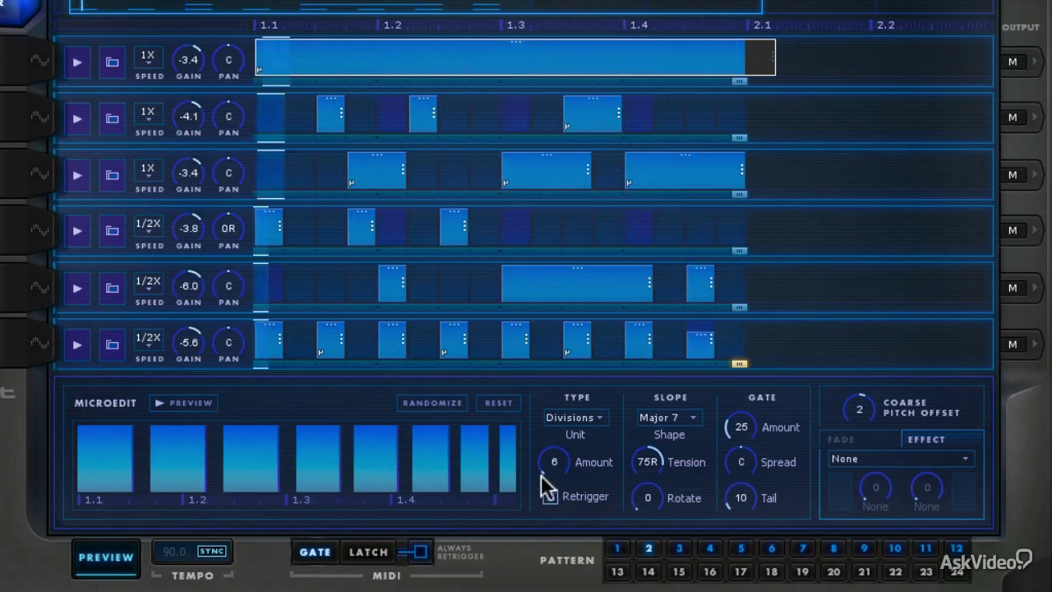
scroll(555, 466, "up", 3)
left_click(551, 493)
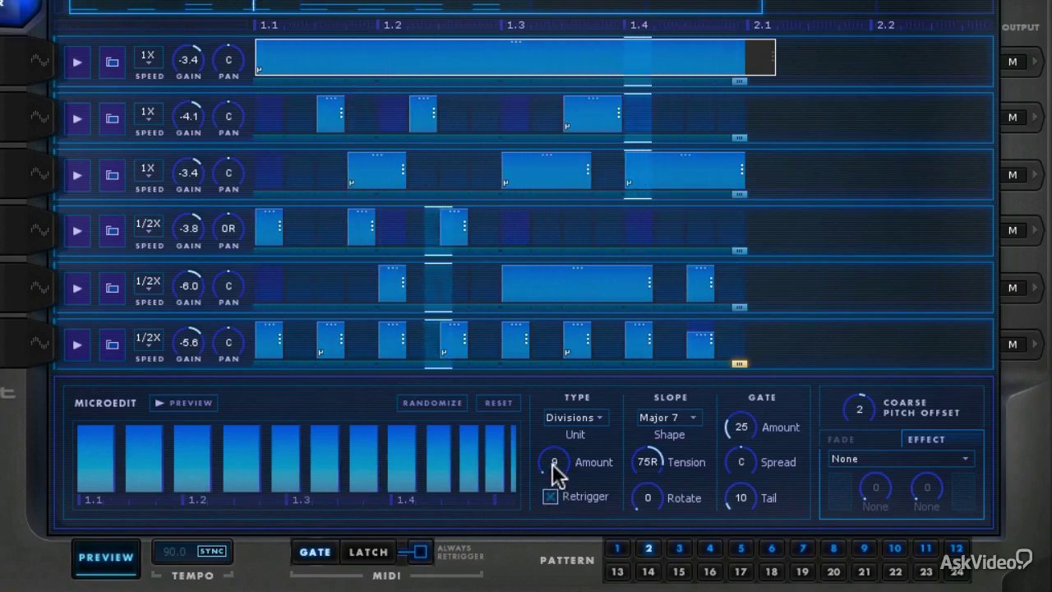
- Switch Wobble 1's micro-edit type to Time with a 16T rhythm and slope tension 74R
left_click(563, 418)
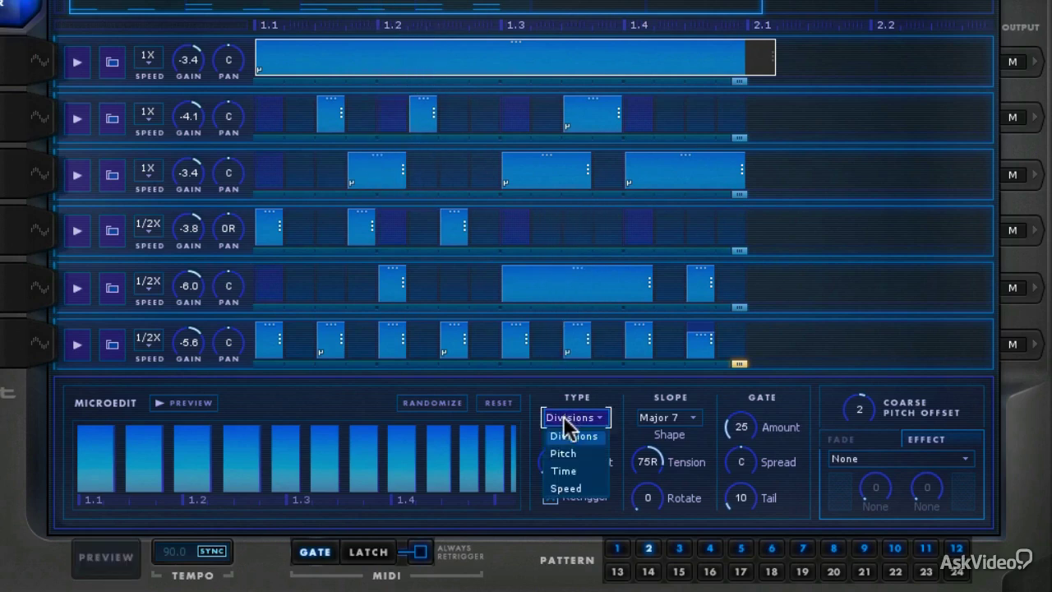
left_click(567, 472)
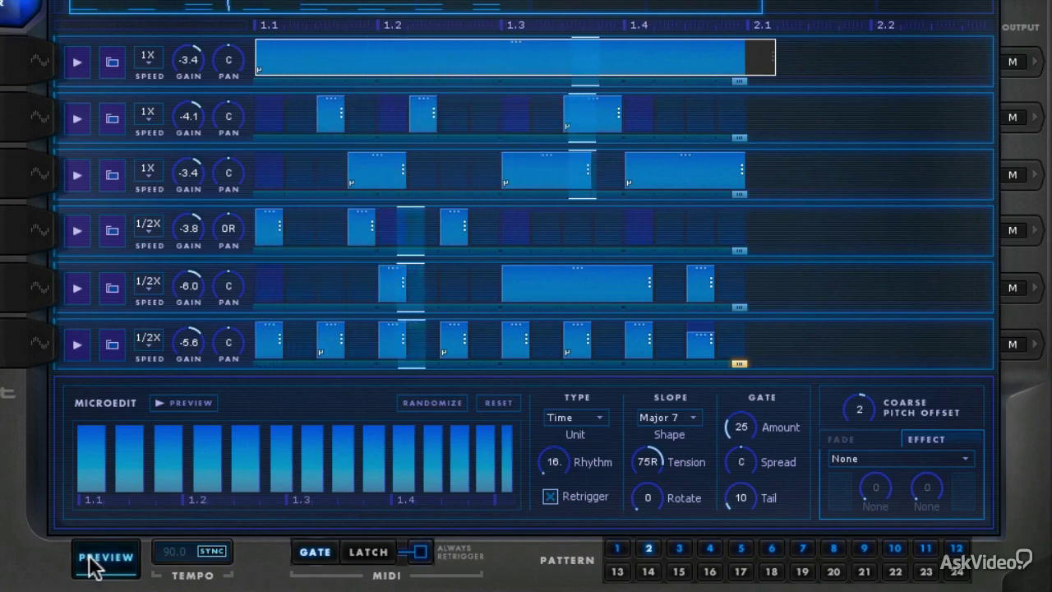
left_click_drag(649, 458, 639, 564)
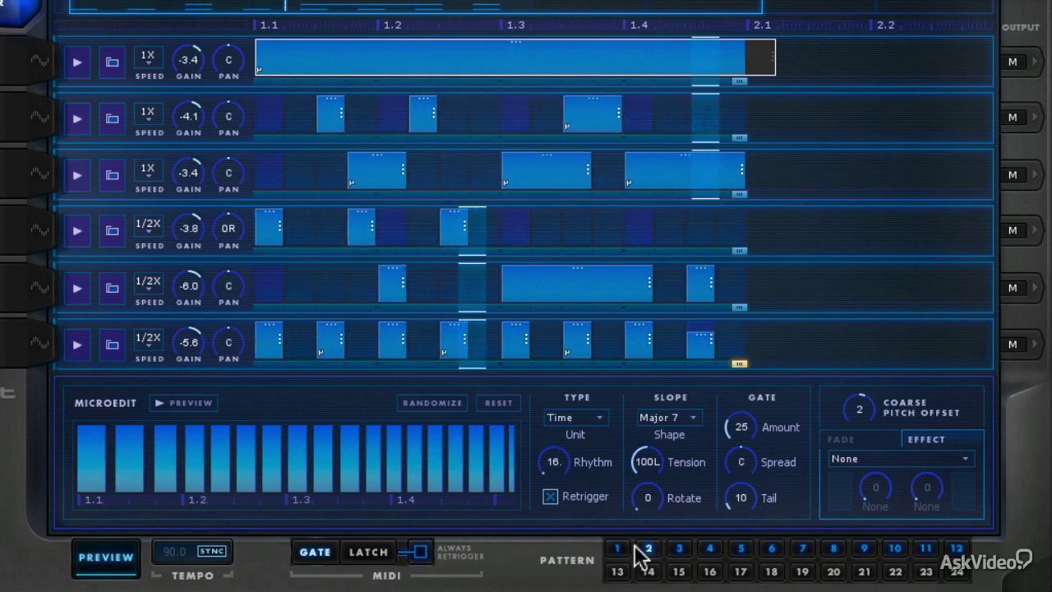
left_click_drag(549, 461, 549, 457)
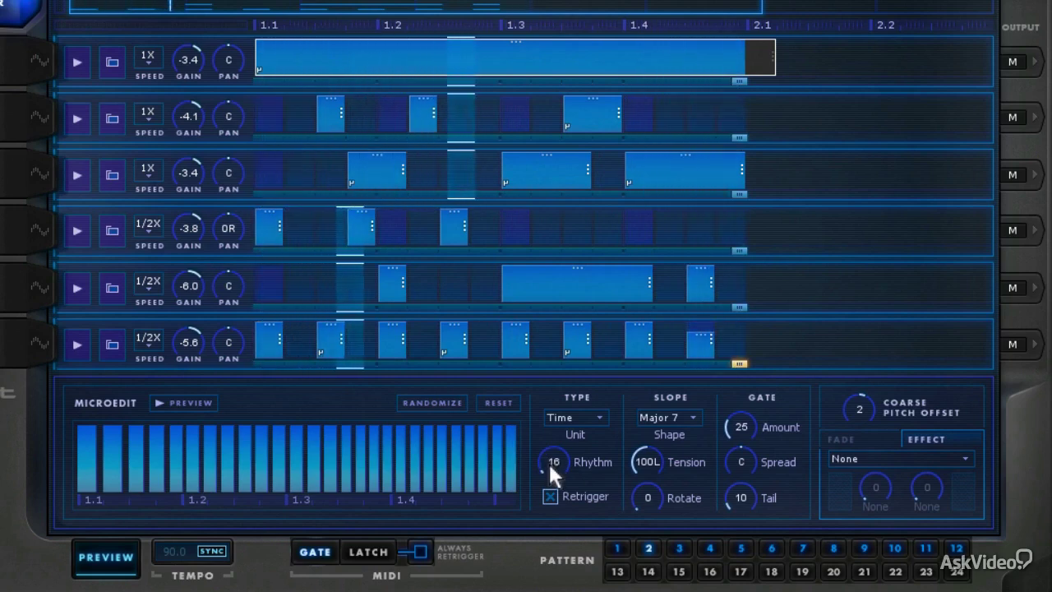
left_click_drag(546, 459, 547, 454)
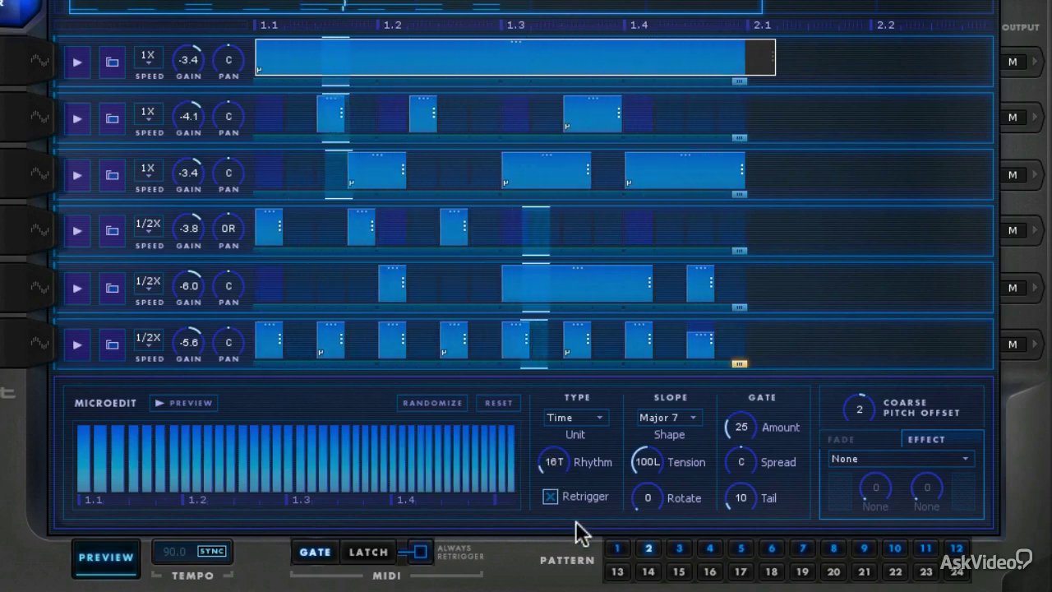
left_click_drag(647, 465, 642, 392)
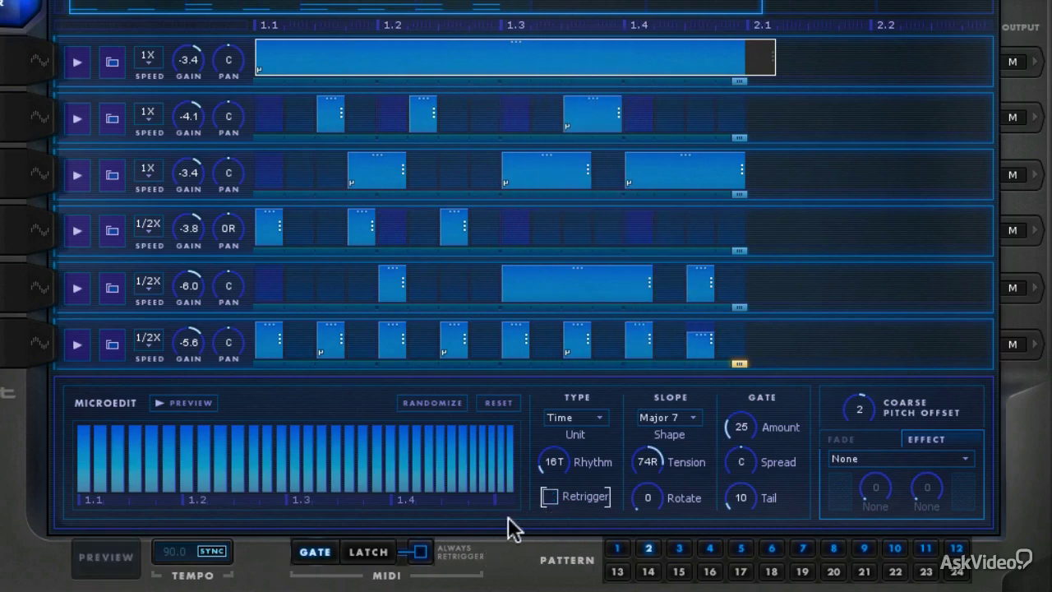
- Preview the gated slices, visit Wobble 1's sample generator, then reselect a step and preview again
left_click(106, 559)
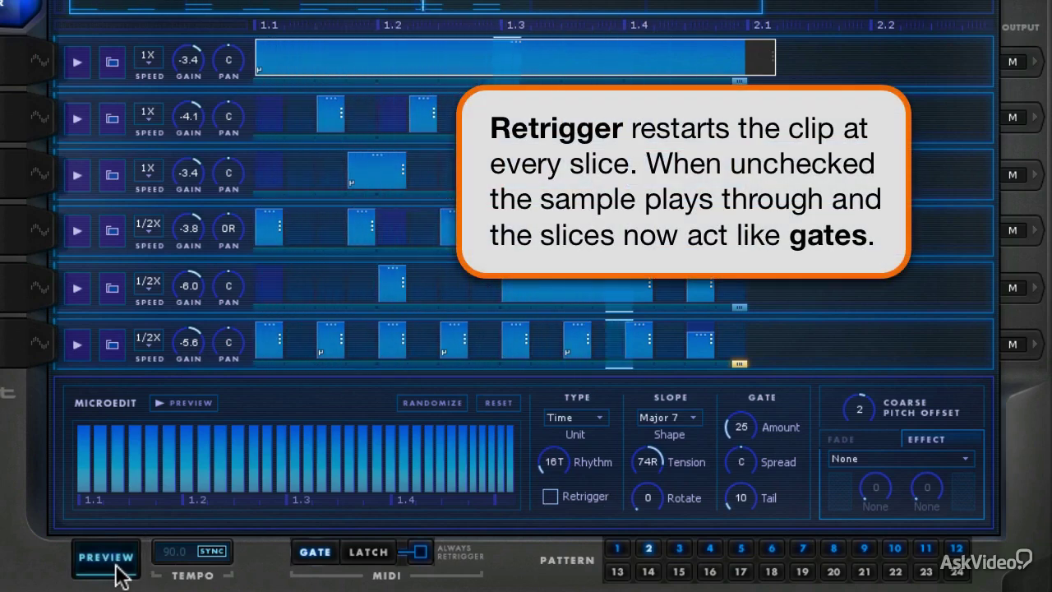
left_click(34, 61)
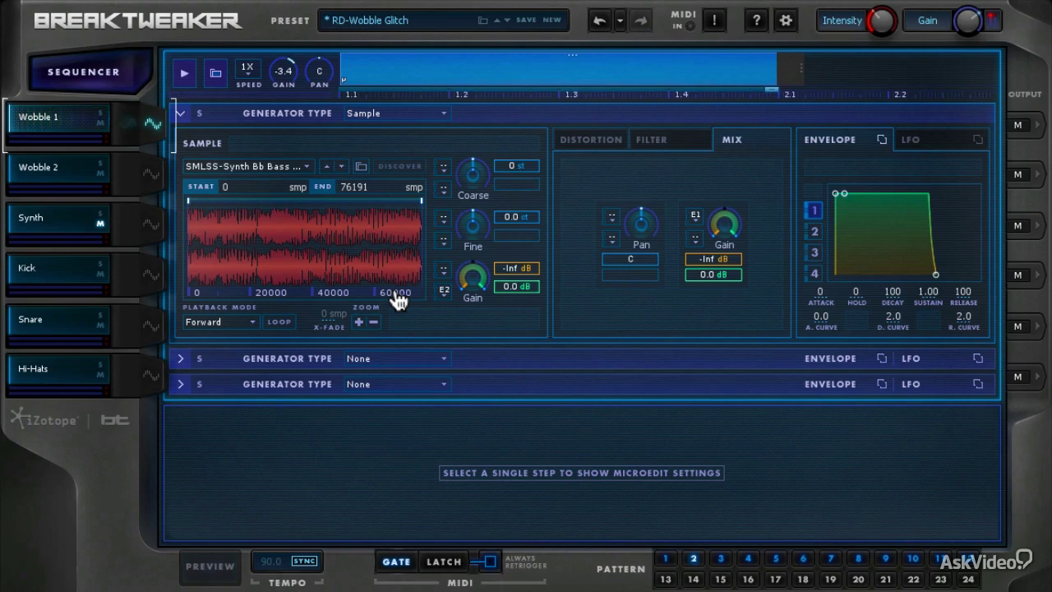
left_click(132, 79)
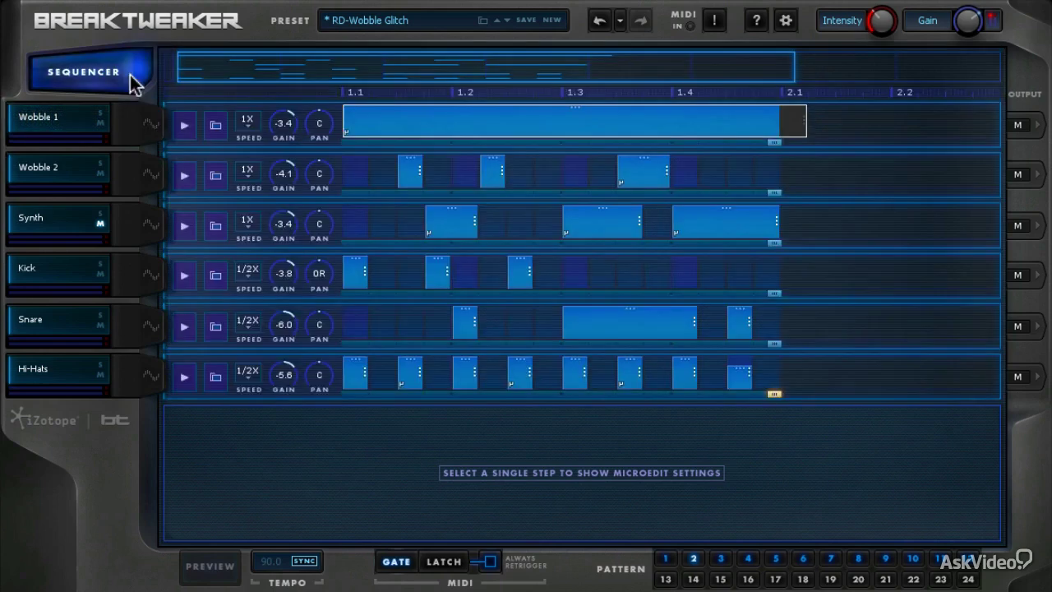
left_click(475, 223)
left_click(229, 567)
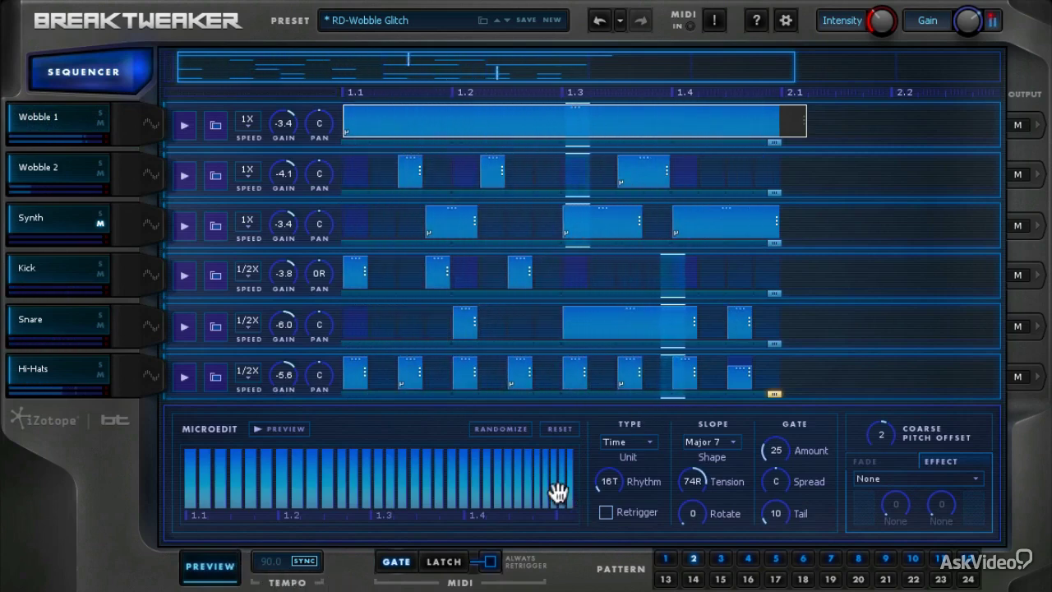
mouse_move(557, 485)
left_mouse_down()
mouse_move(558, 475)
mouse_move(555, 491)
left_mouse_up()
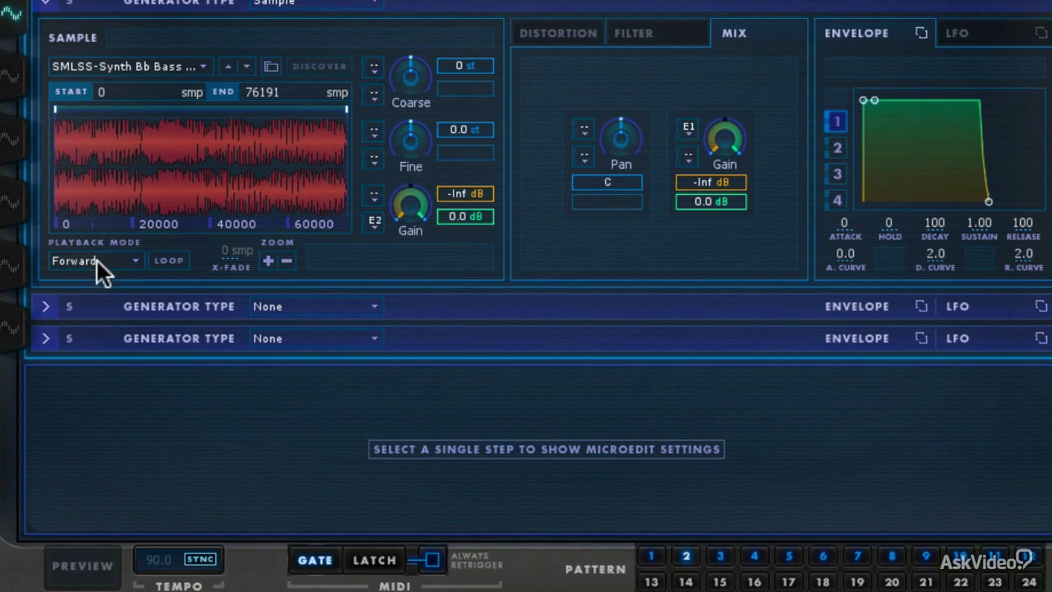
- Set the Wobble 1 sample to LOOP and preview the pattern with it
left_click(158, 259)
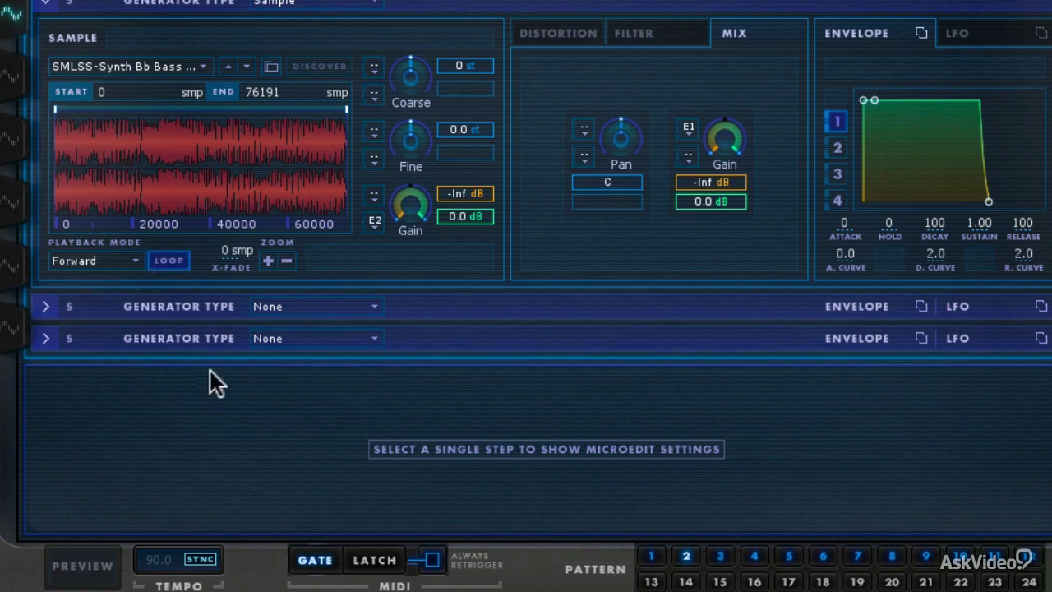
left_click(82, 567)
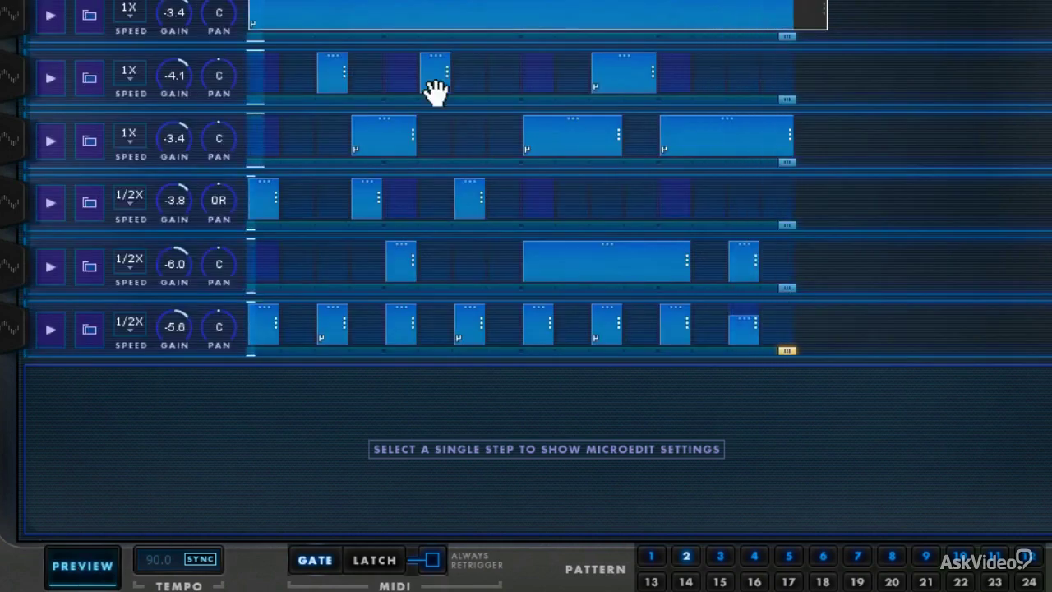
- Select the Wobble 1 step, try a 32T rhythm, then settle on 16 with tension 41L
left_click(430, 87)
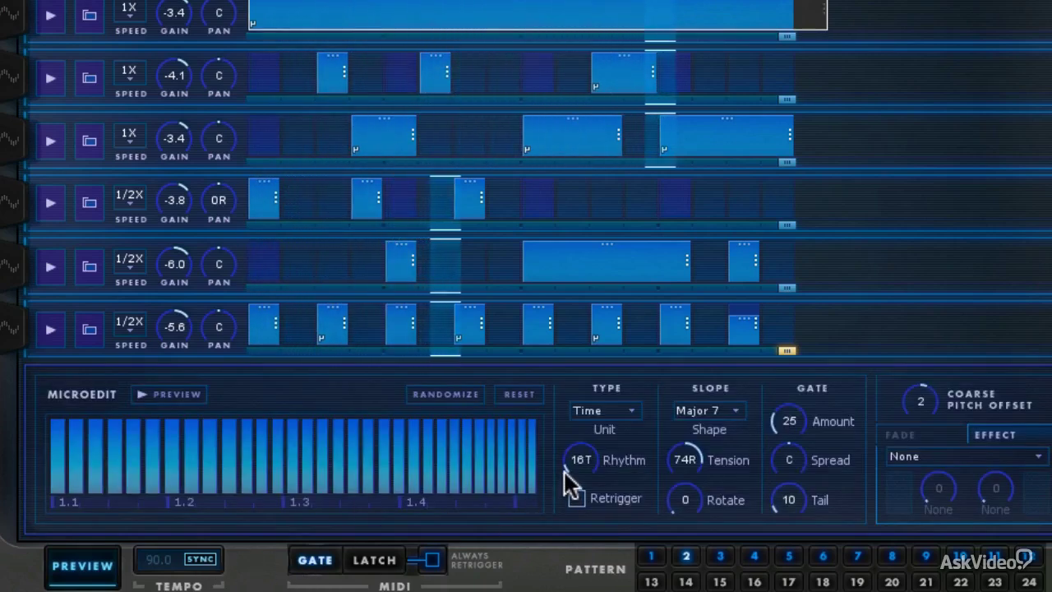
left_click_drag(565, 473, 573, 457)
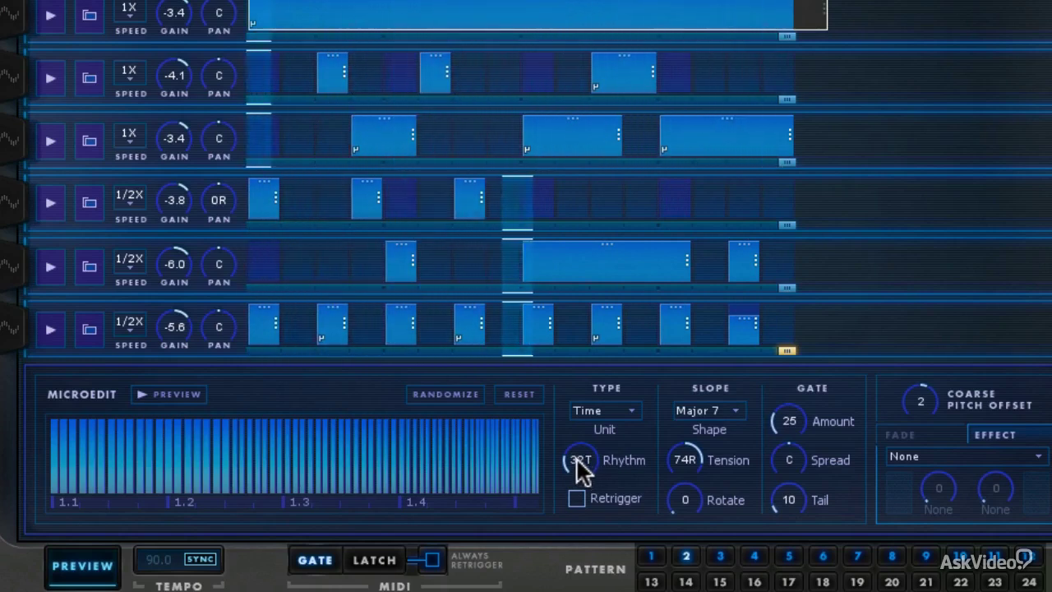
left_click_drag(576, 457, 499, 492)
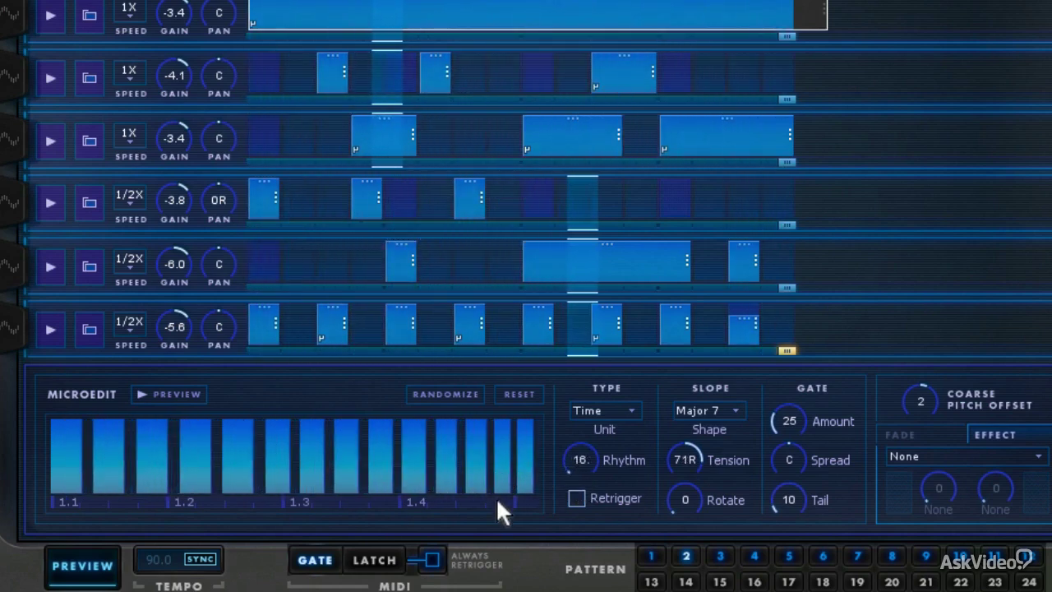
left_click_drag(688, 465, 677, 523)
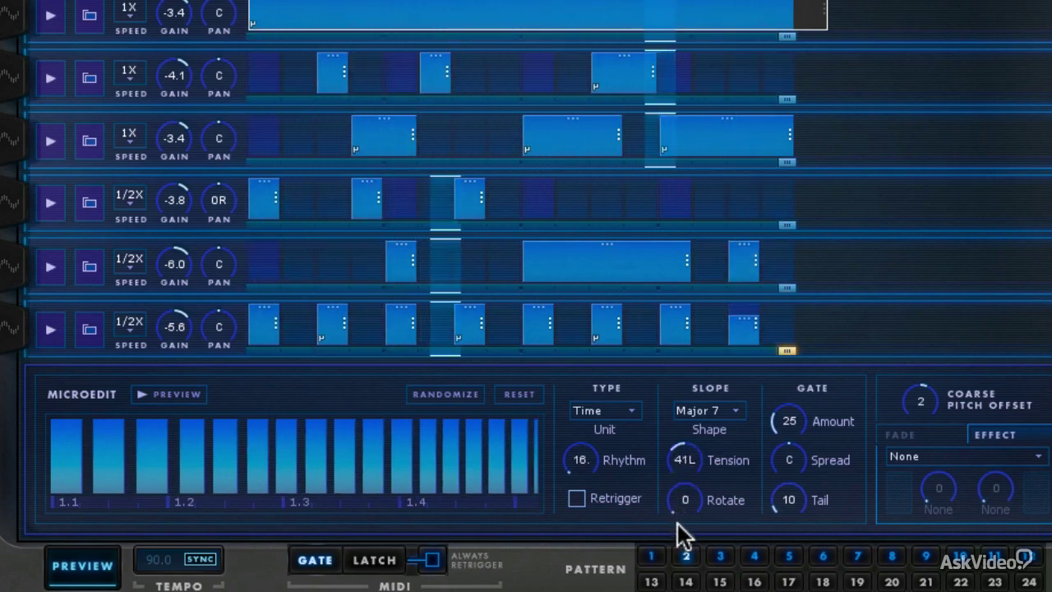
- Apply the Aliasing effect, start the preview, and raise its Amount and Tone to about 74
left_click(945, 456)
left_click(938, 557)
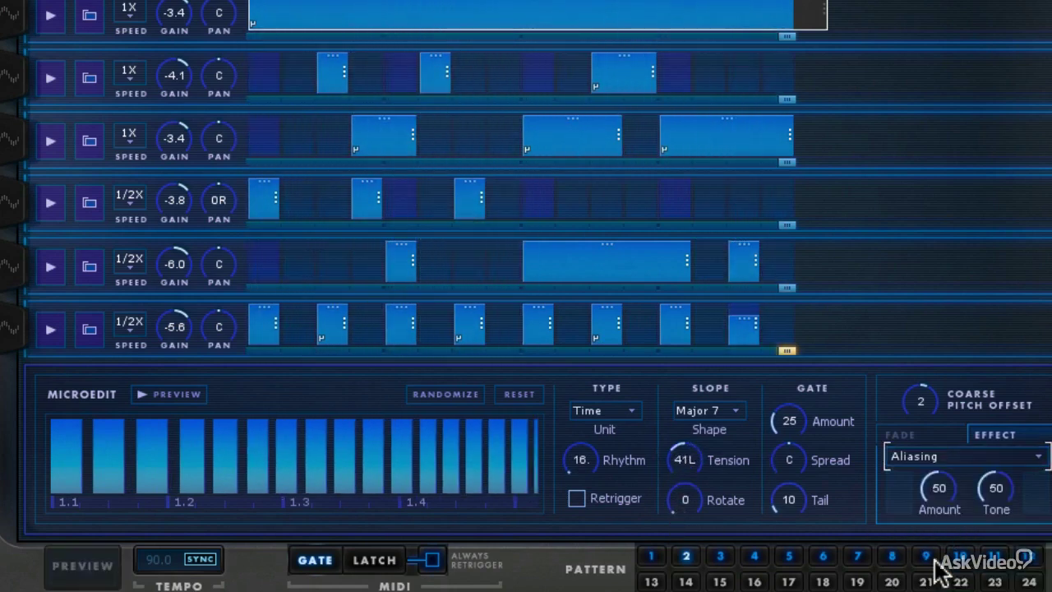
left_click(59, 575)
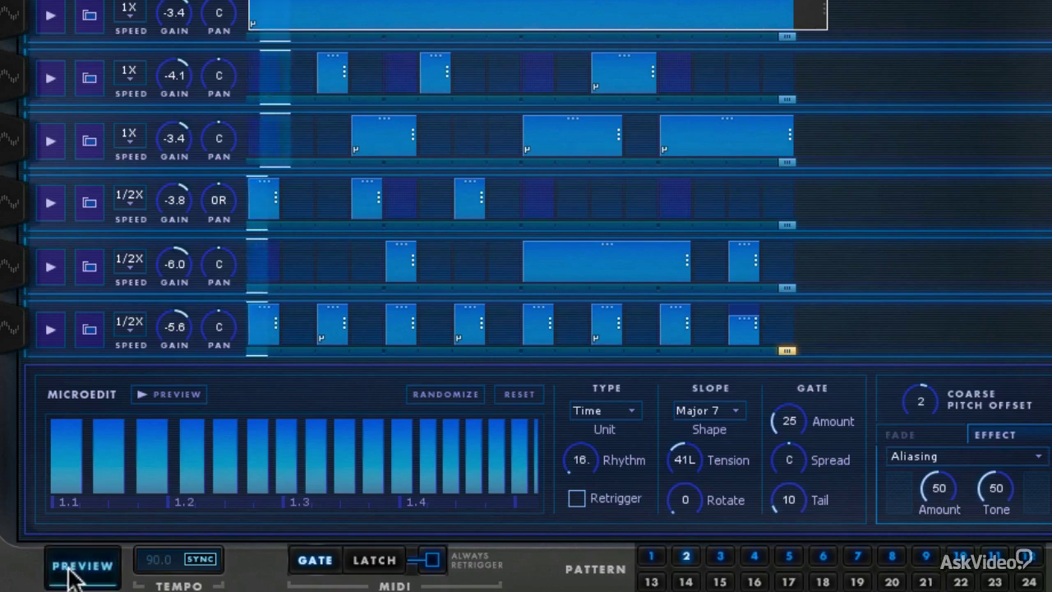
left_click_drag(931, 488, 939, 466)
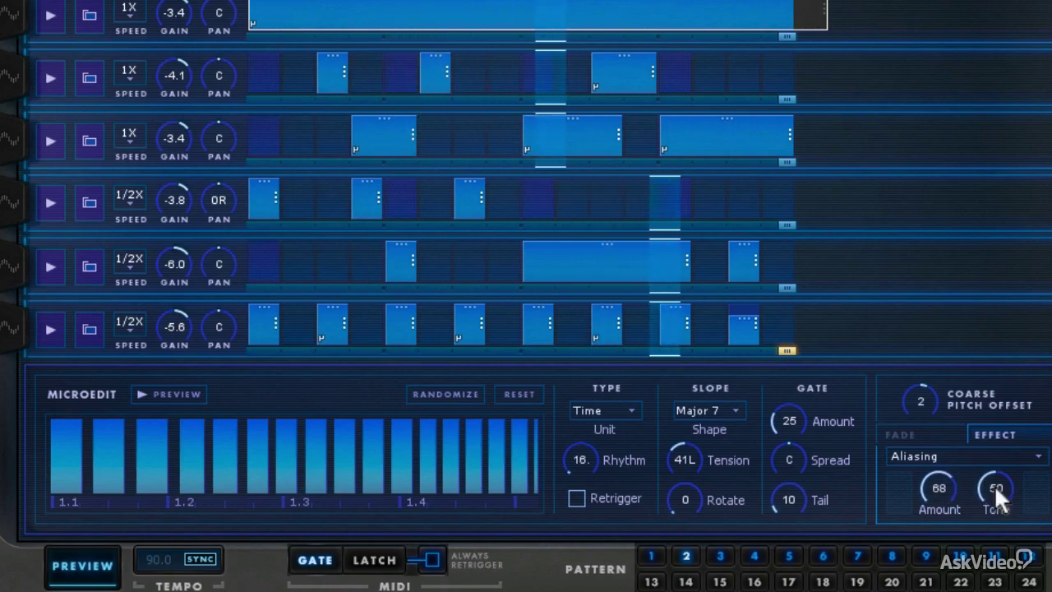
left_click_drag(995, 484, 996, 458)
- Try Chorus at amounts 72 and 57, then switch back to the Aliasing effect
left_click(950, 450)
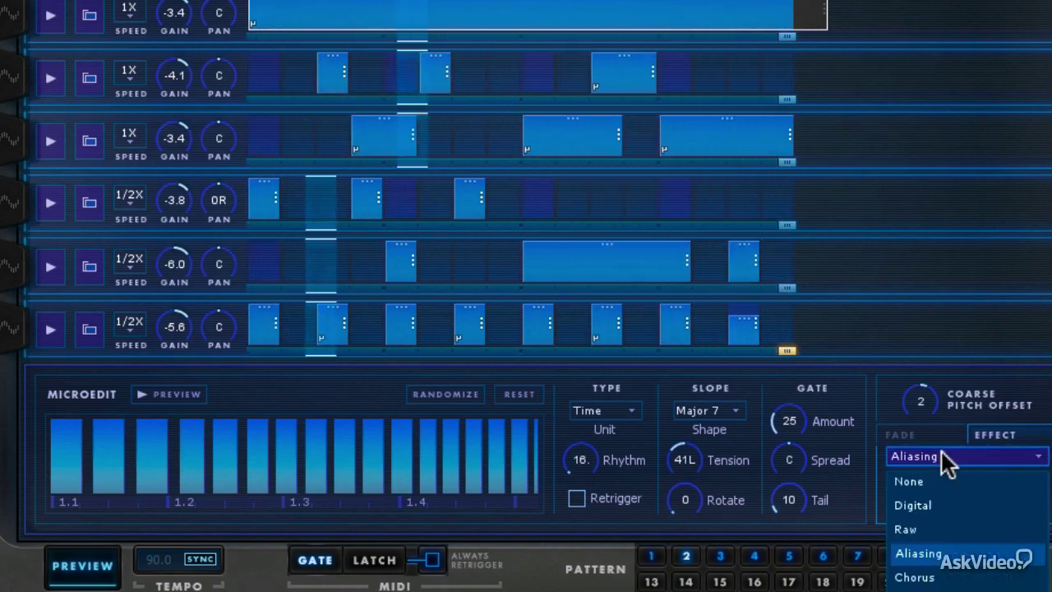
left_click(945, 577)
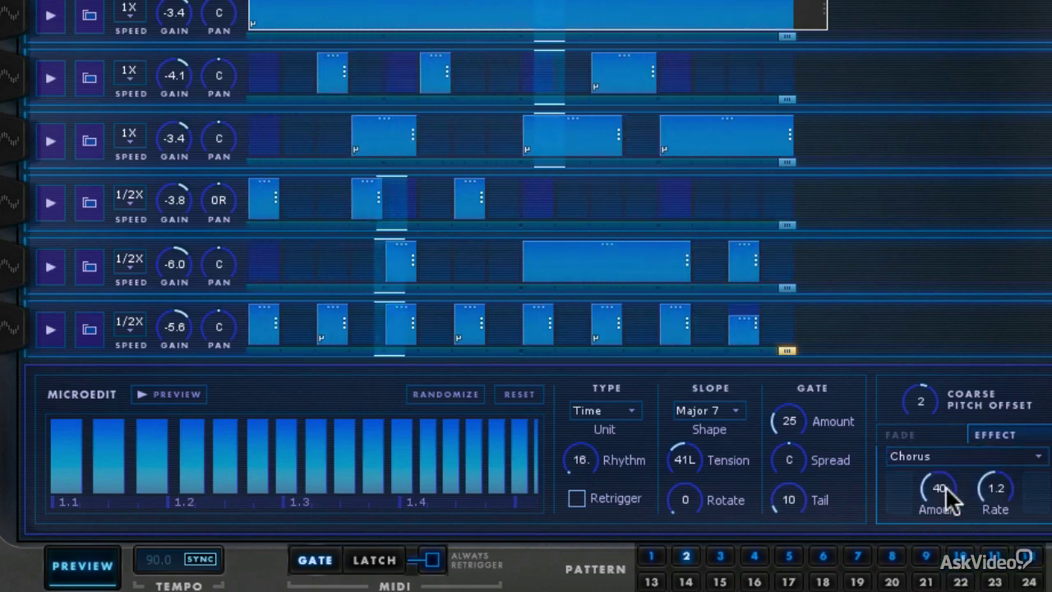
left_click_drag(945, 486, 937, 446)
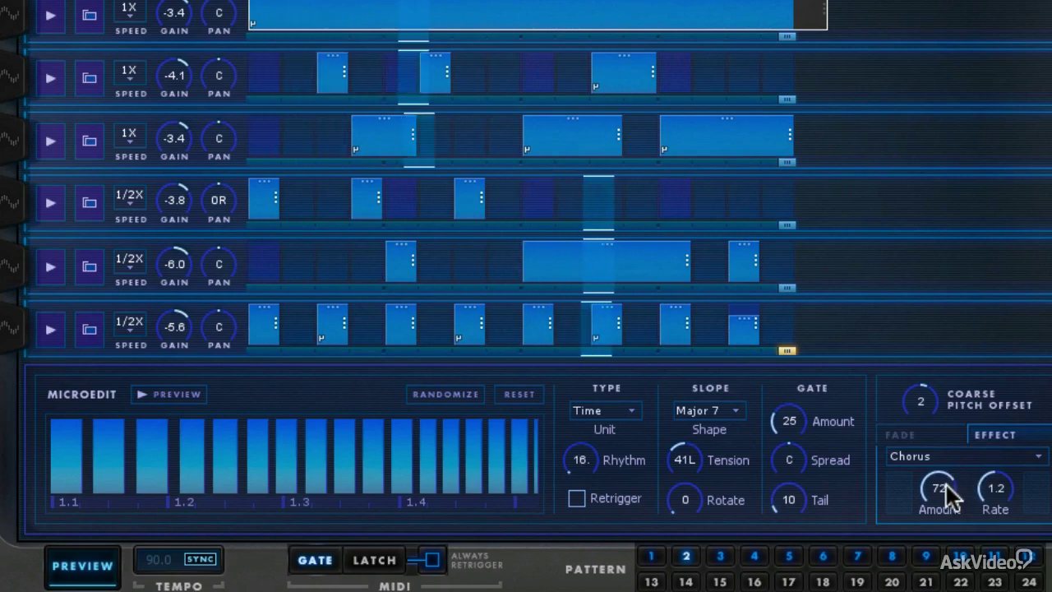
left_click_drag(946, 485, 937, 499)
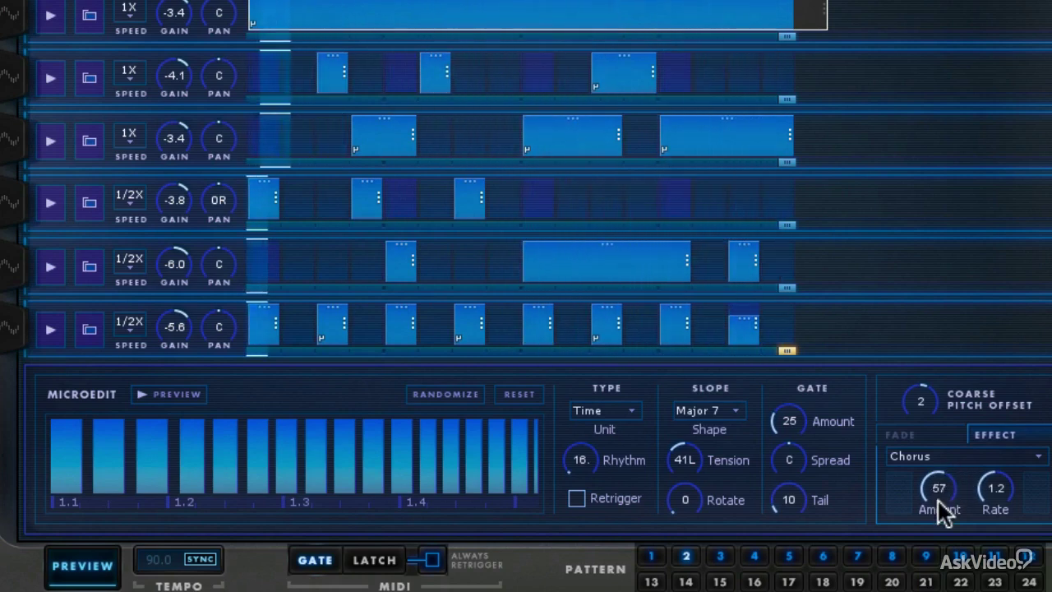
left_click(919, 456)
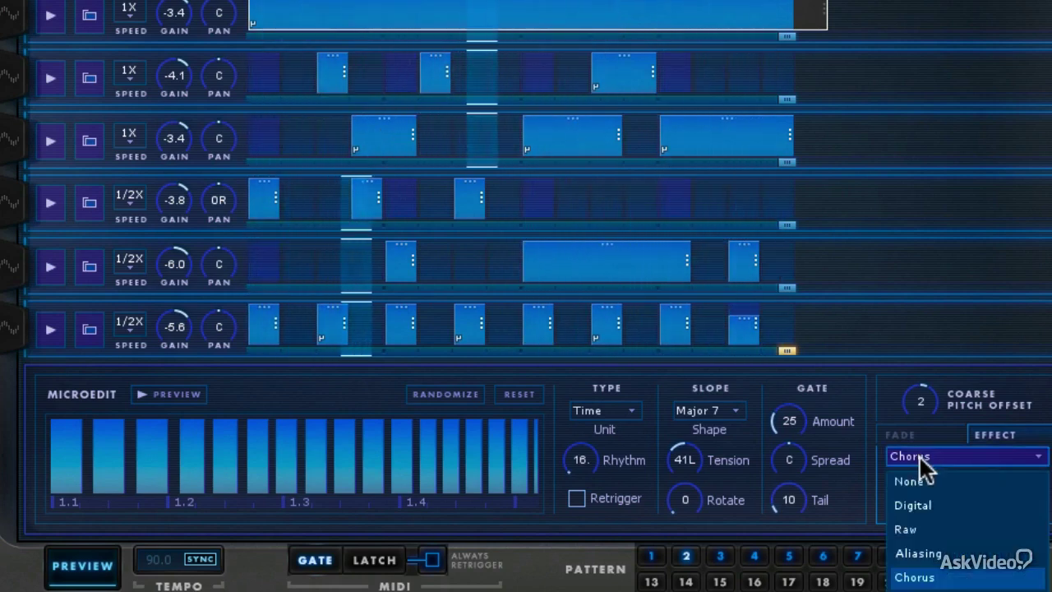
left_click(931, 554)
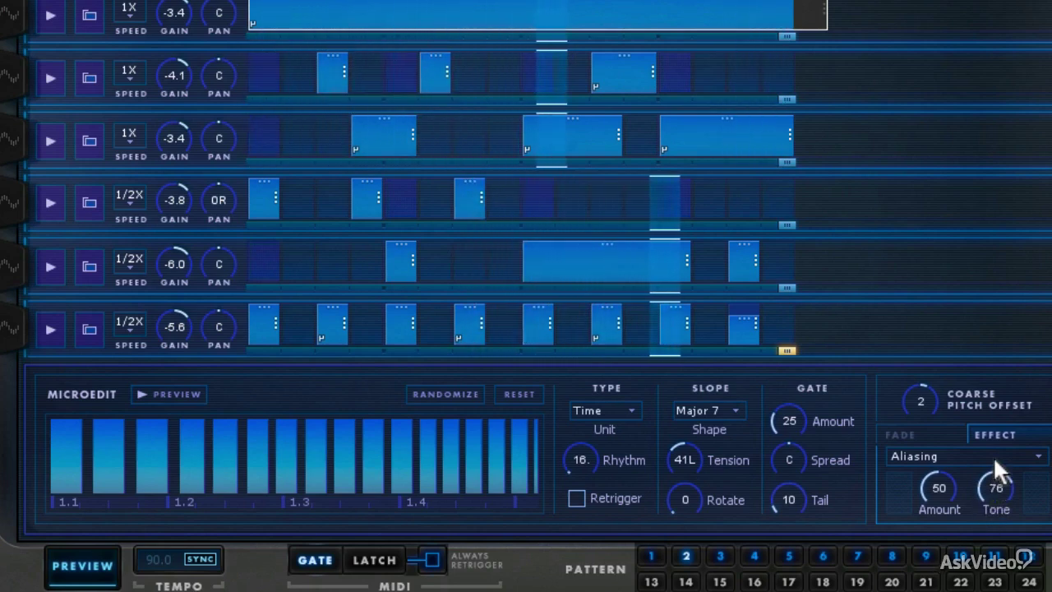
- Give the Wobble 1 slices a Fade Out and preview the pattern
left_click(940, 433)
left_click(916, 453)
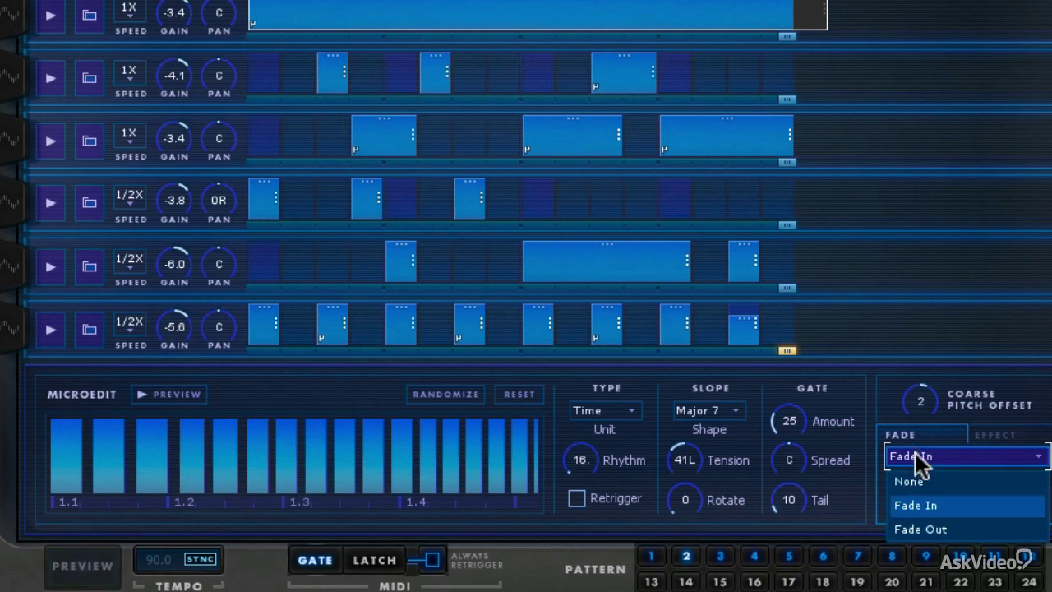
left_click(931, 528)
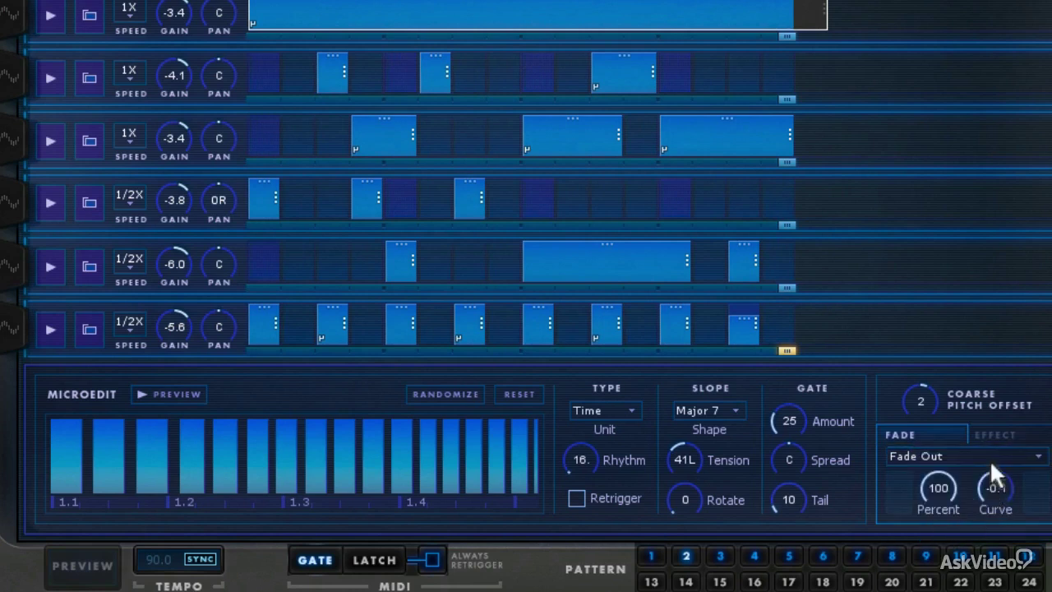
left_click(84, 569)
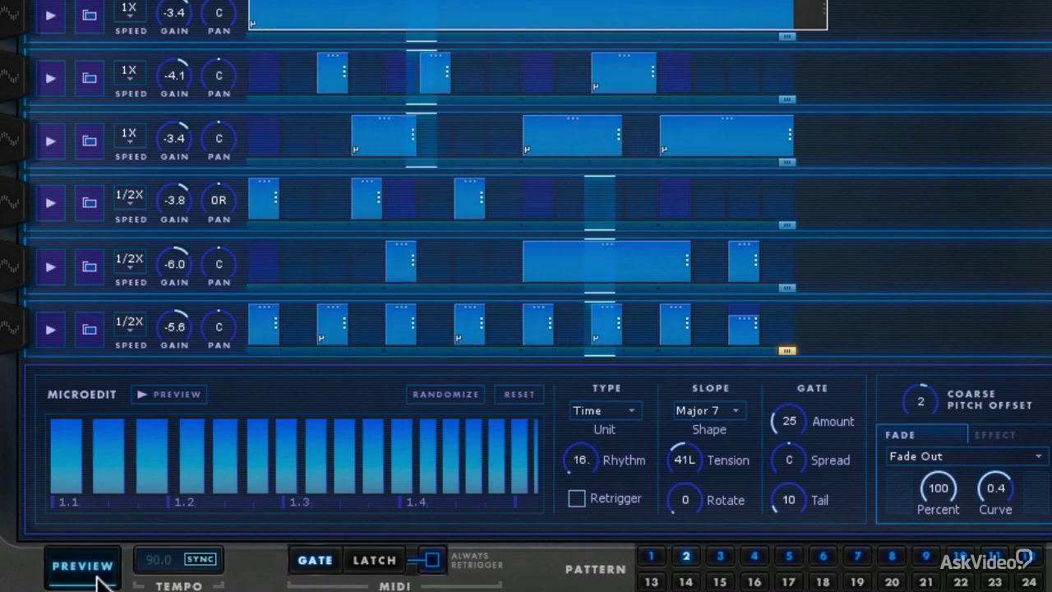
- Try Fade In, then set the fade back to None and stop the preview
left_click(912, 455)
left_click(910, 498)
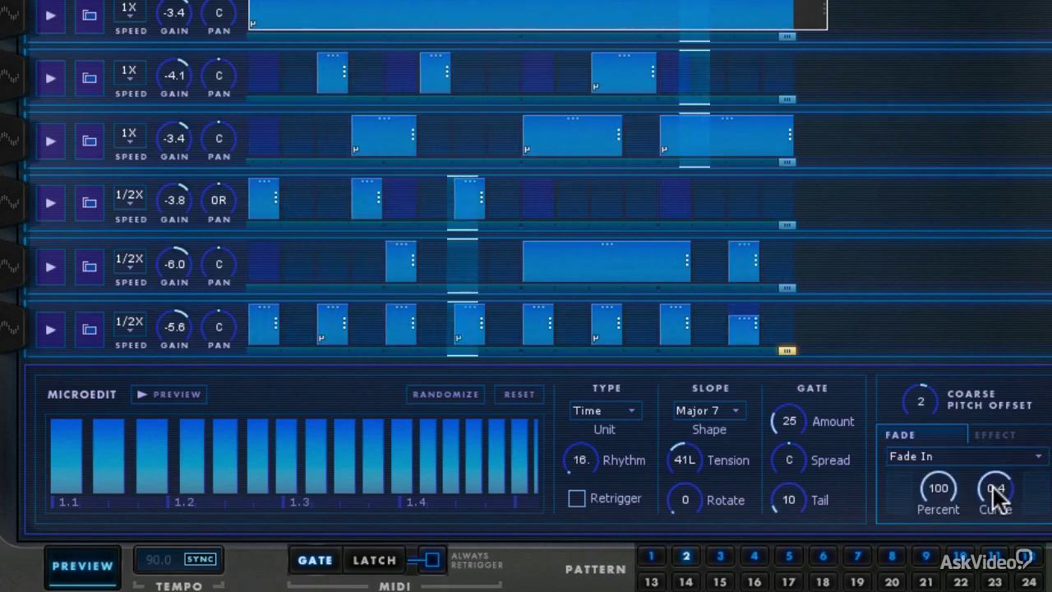
left_click(932, 456)
left_click(917, 481)
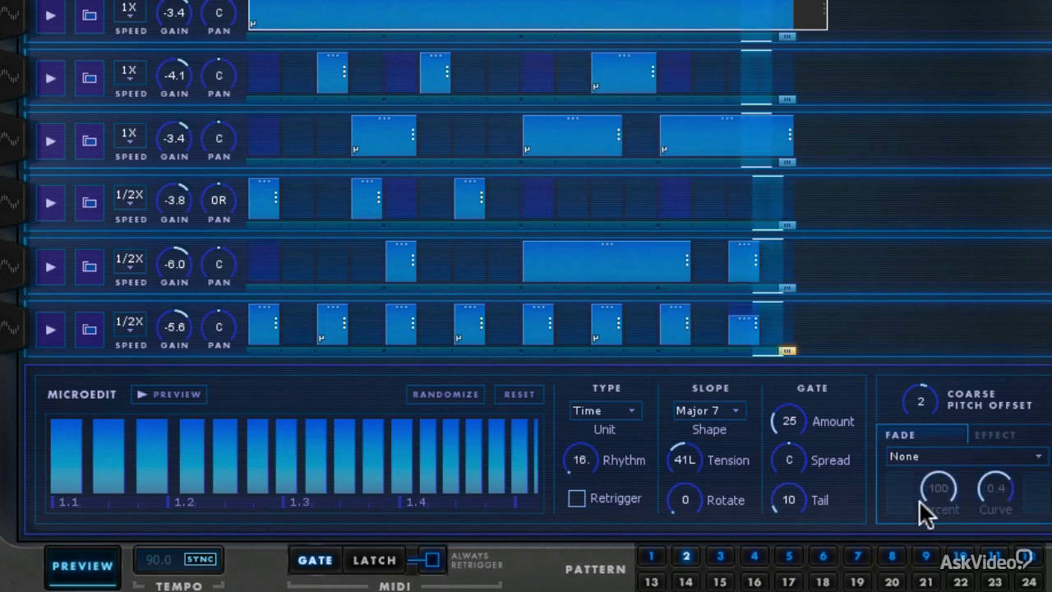
left_click(83, 567)
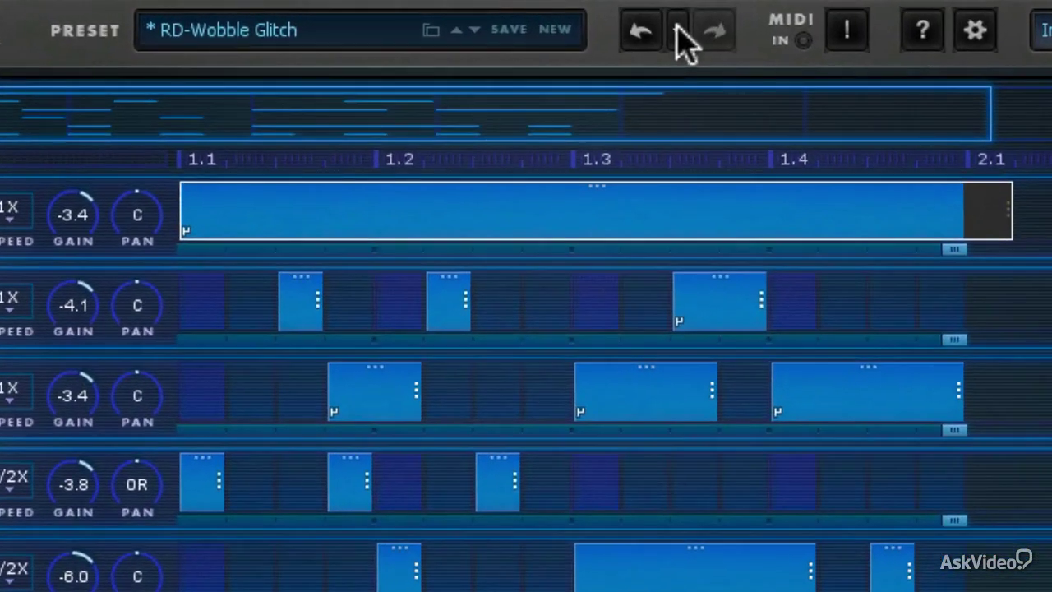
- Audition an earlier pattern version from the undo history by playing it and stopping
left_click(678, 32)
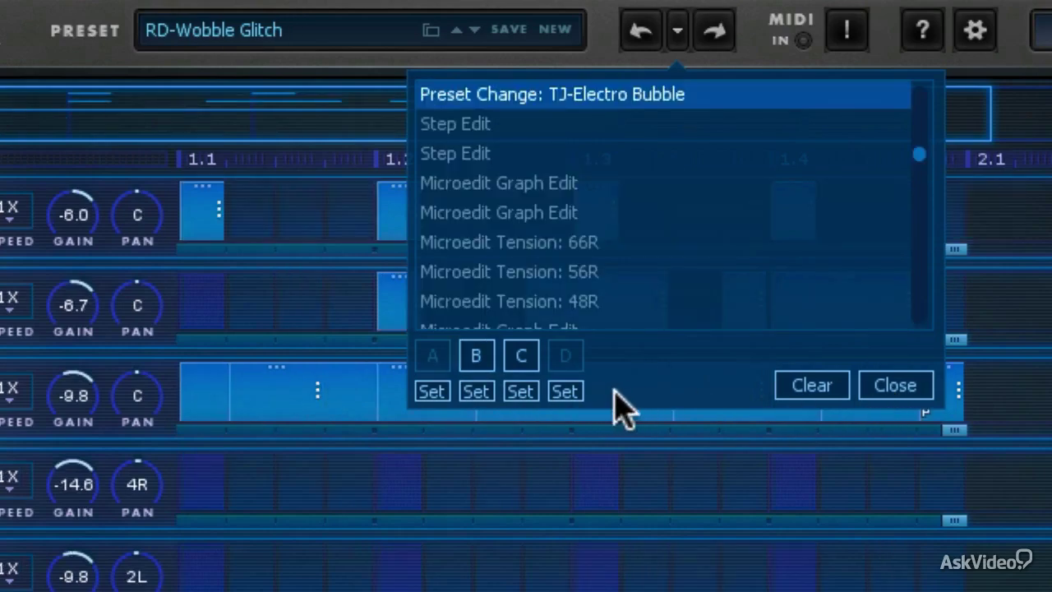
left_click(882, 388)
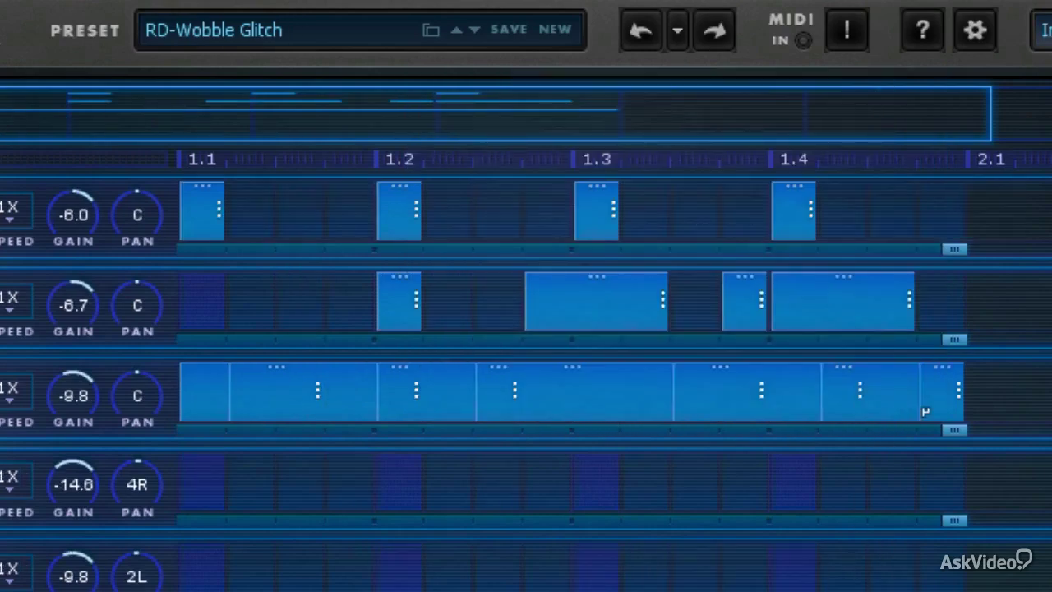
key("space")
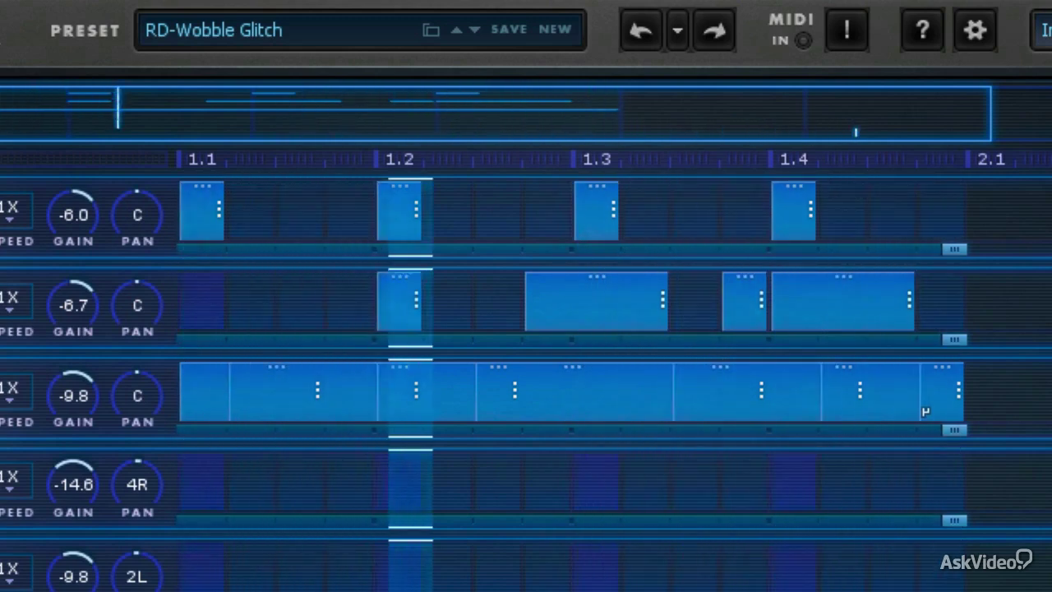
key("space")
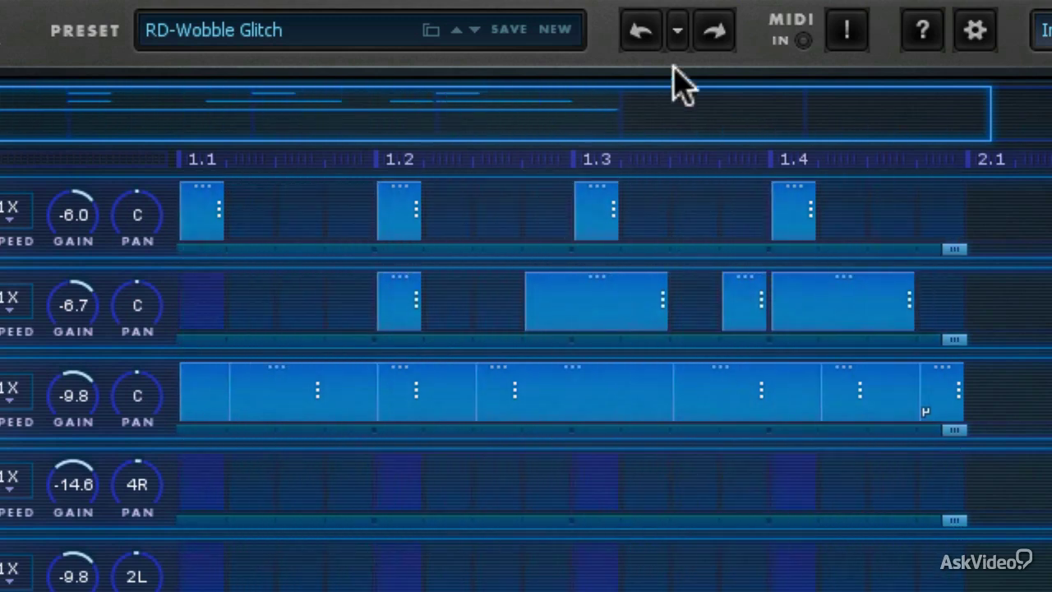
- Restore the edited pattern stored as snapshot C from the undo history
left_click(678, 33)
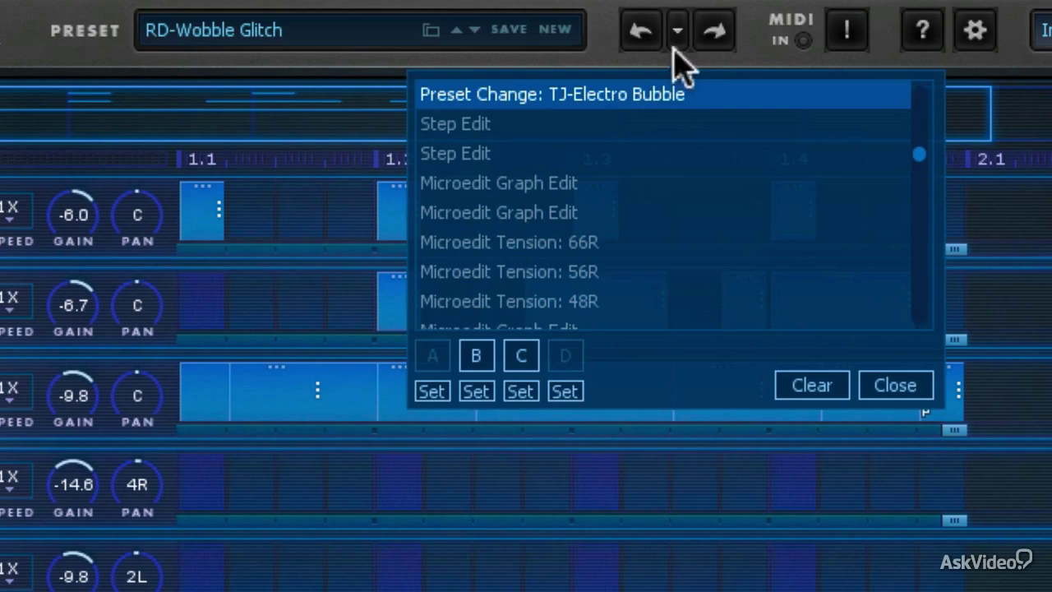
left_click(521, 355)
left_click(876, 392)
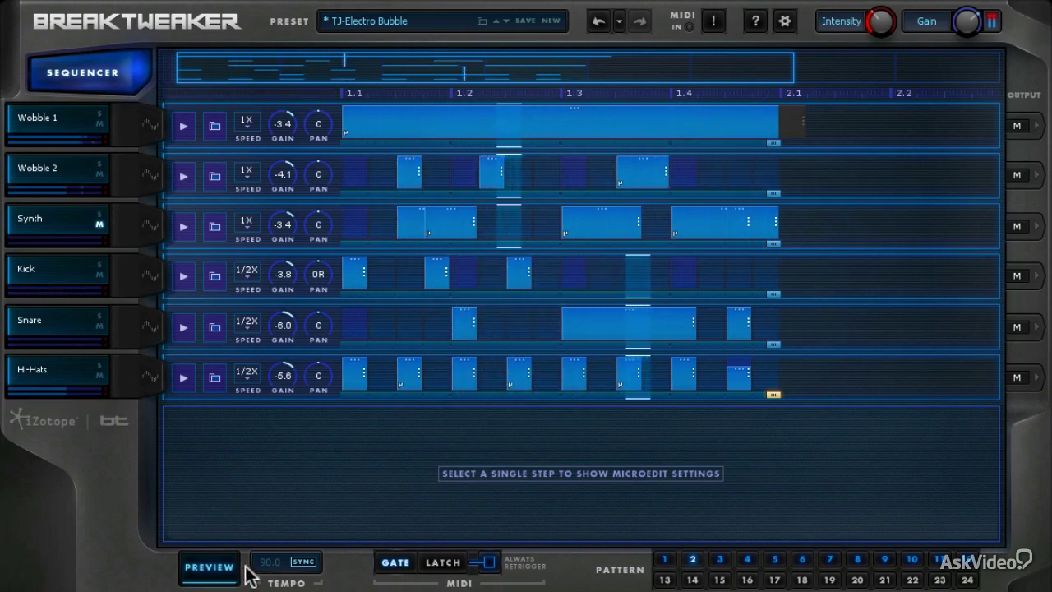
- Select the Wobble 1 step, preview the pattern, and bring up Wobble 1's sound editor
key("space")
left_click(465, 133)
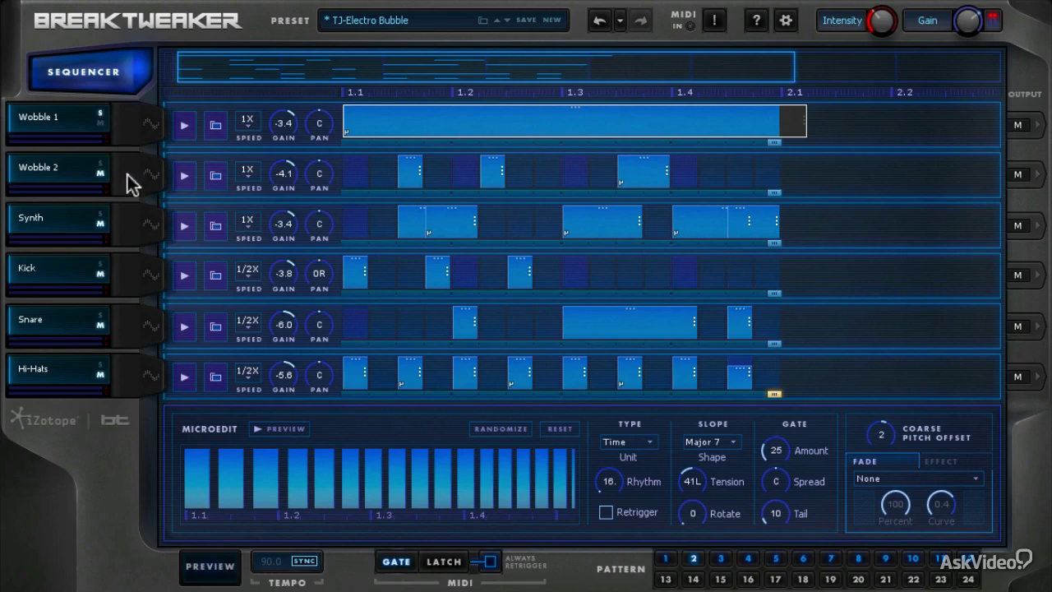
left_click(201, 567)
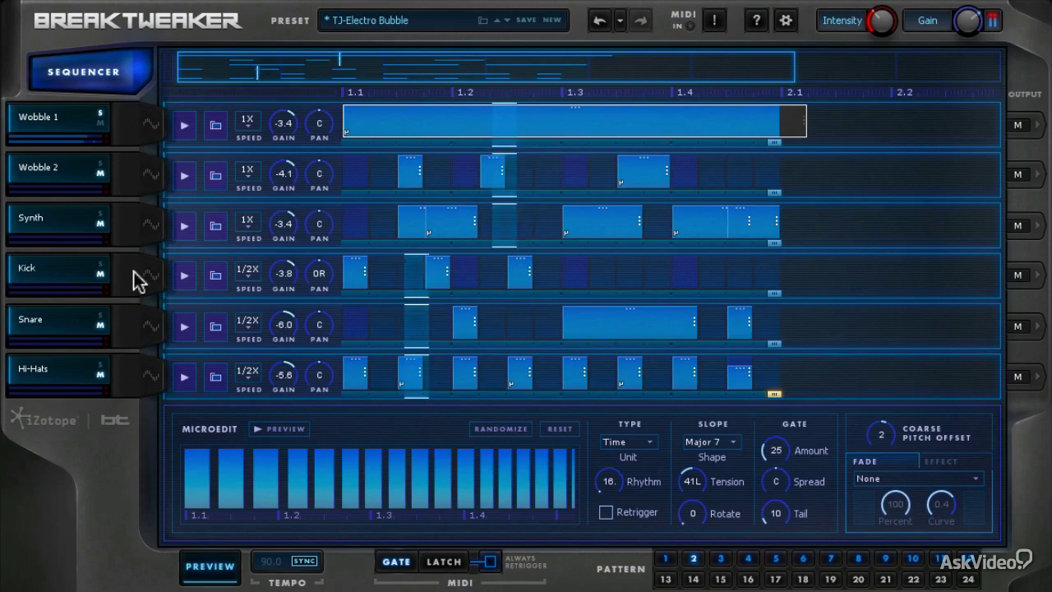
left_click(152, 125)
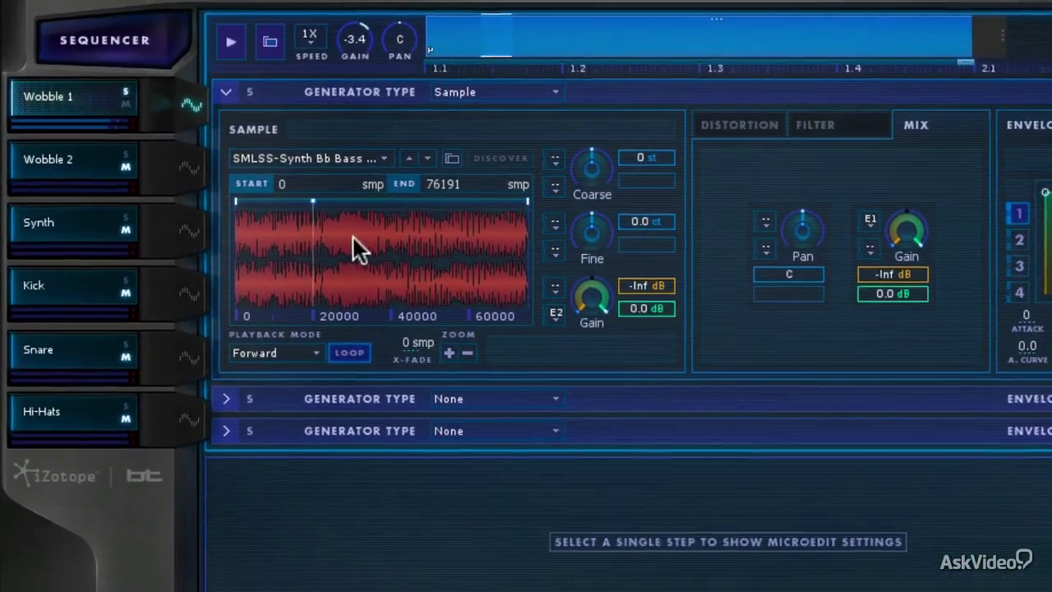
- Set Wobble 1's playback to Fwd-Reverse and modulate coarse pitch with Env 1 and LFO 1 (-2/+6 st)
left_click(300, 362)
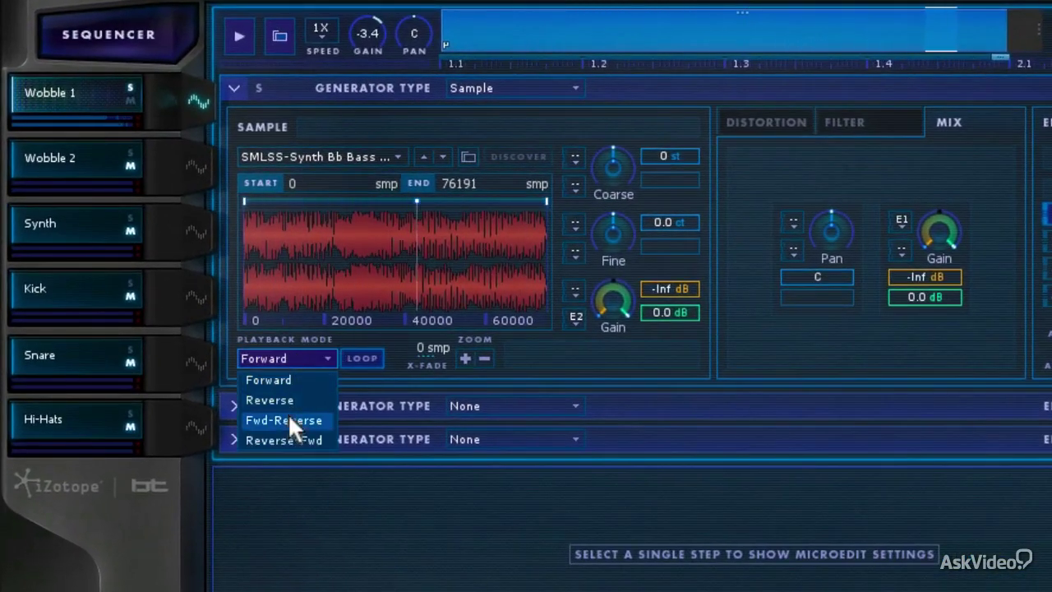
left_click(288, 414)
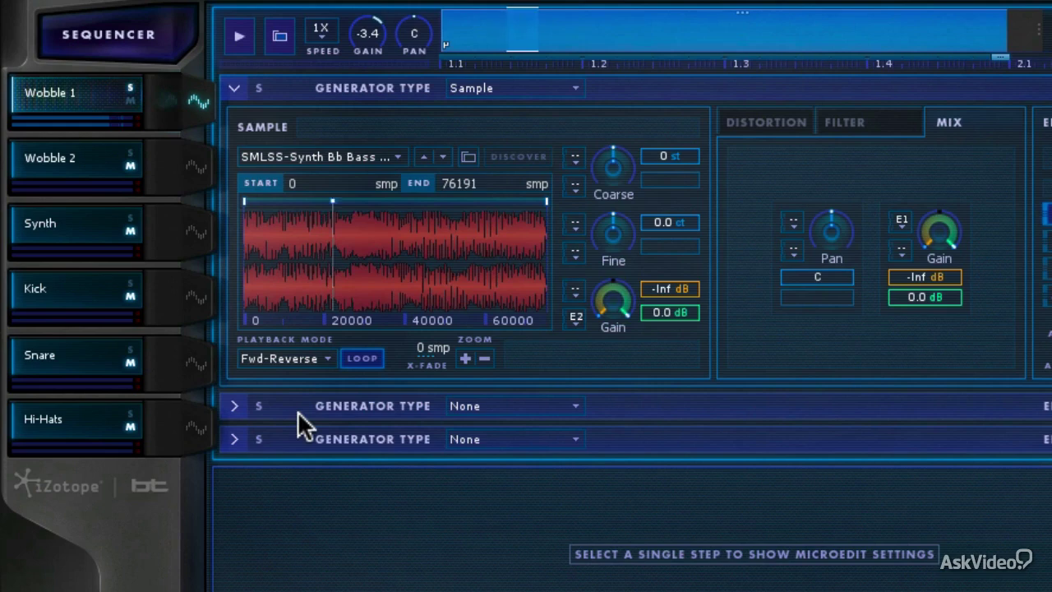
left_click(576, 154)
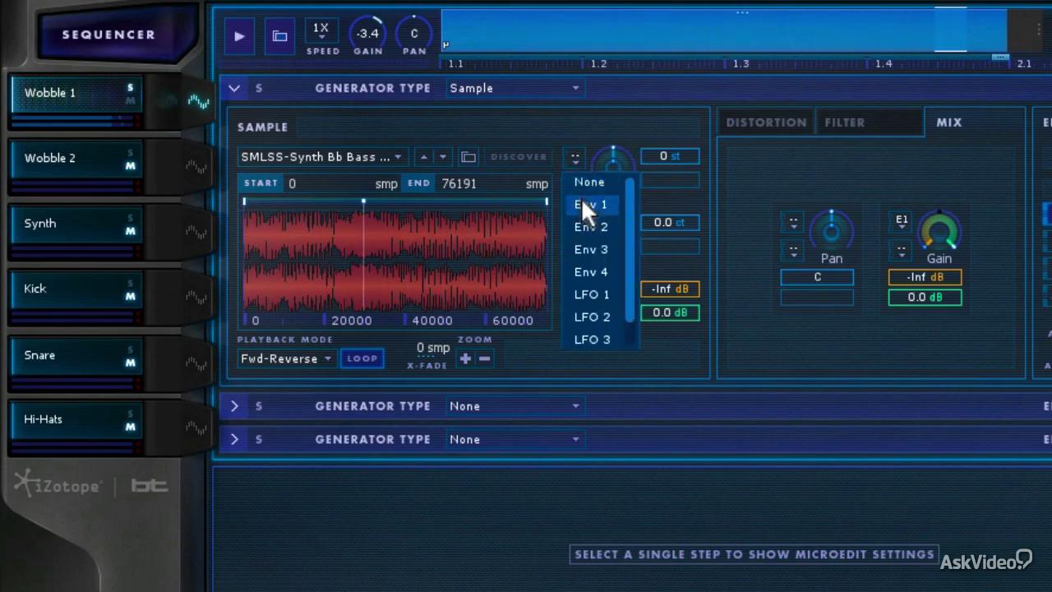
left_click(581, 200)
left_click(576, 186)
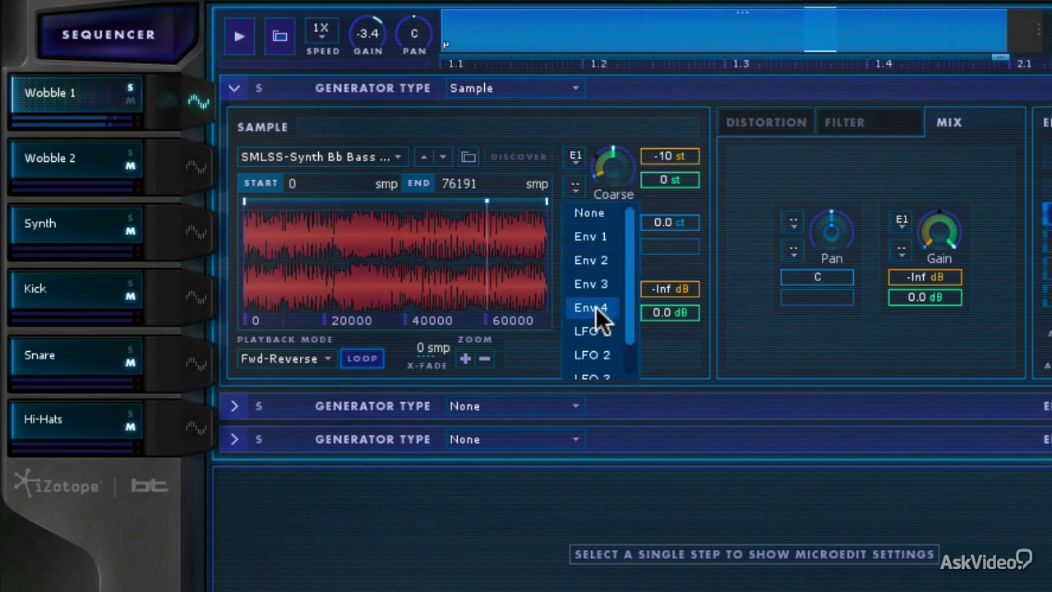
left_click(592, 331)
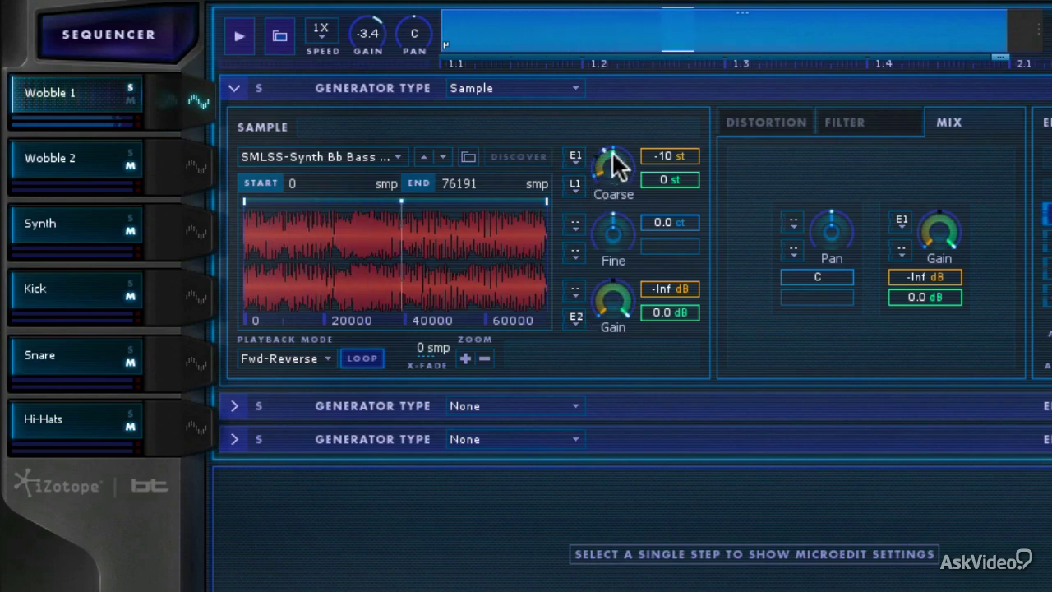
left_click_drag(610, 157, 597, 171)
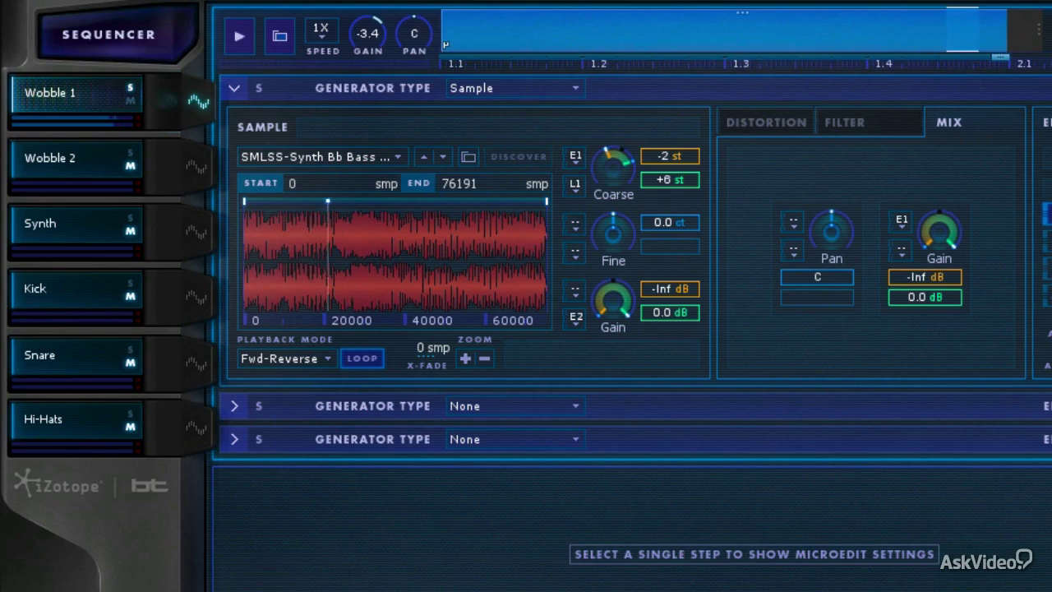
- Unsolo Wobble 1, mute Synth, and reselect the Wobble 1 step in its sound editor
left_click(129, 87)
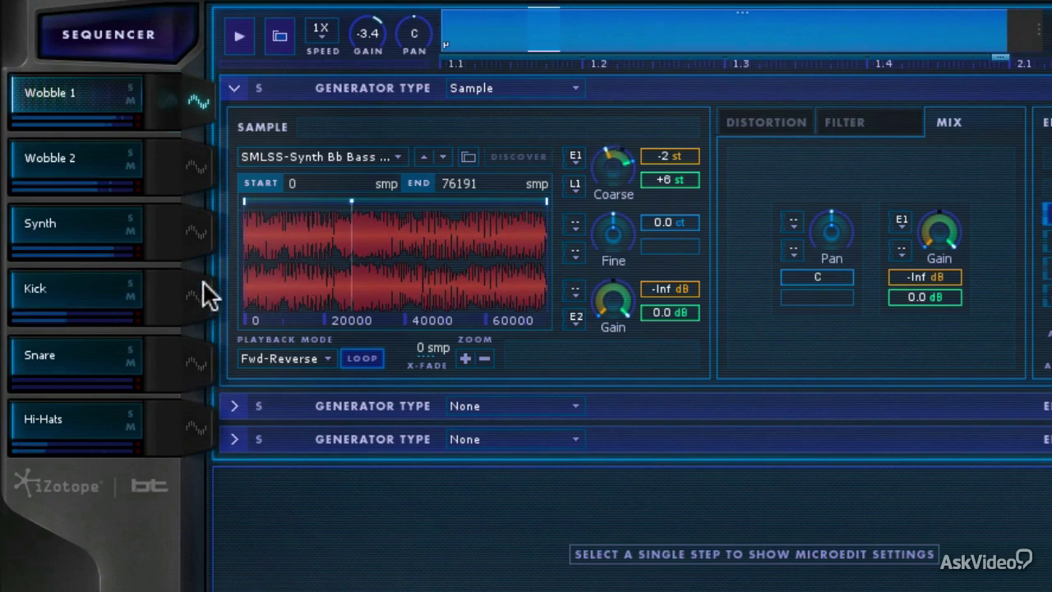
left_click(130, 231)
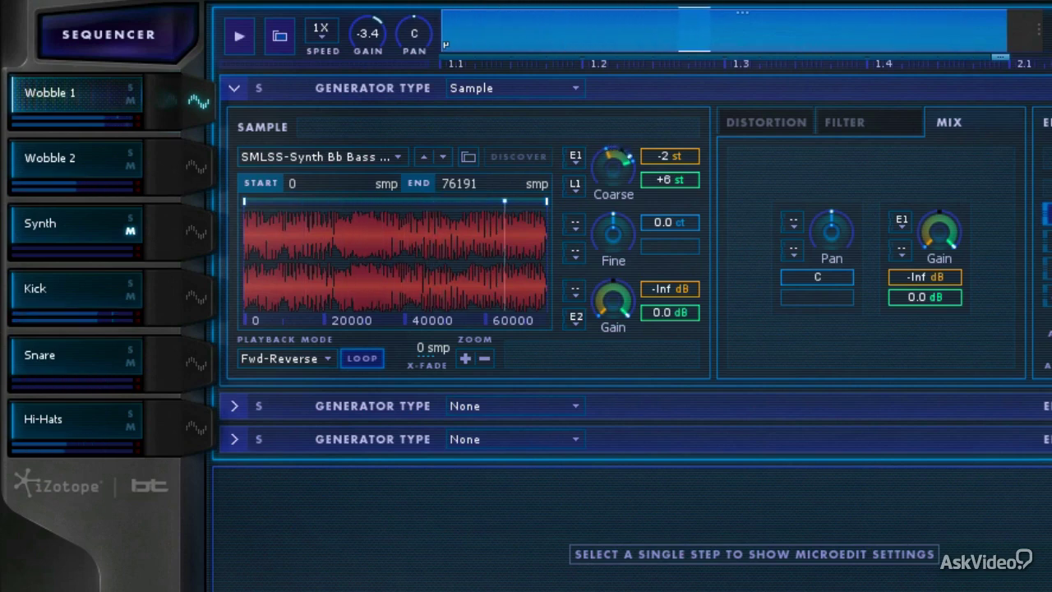
left_click(156, 41)
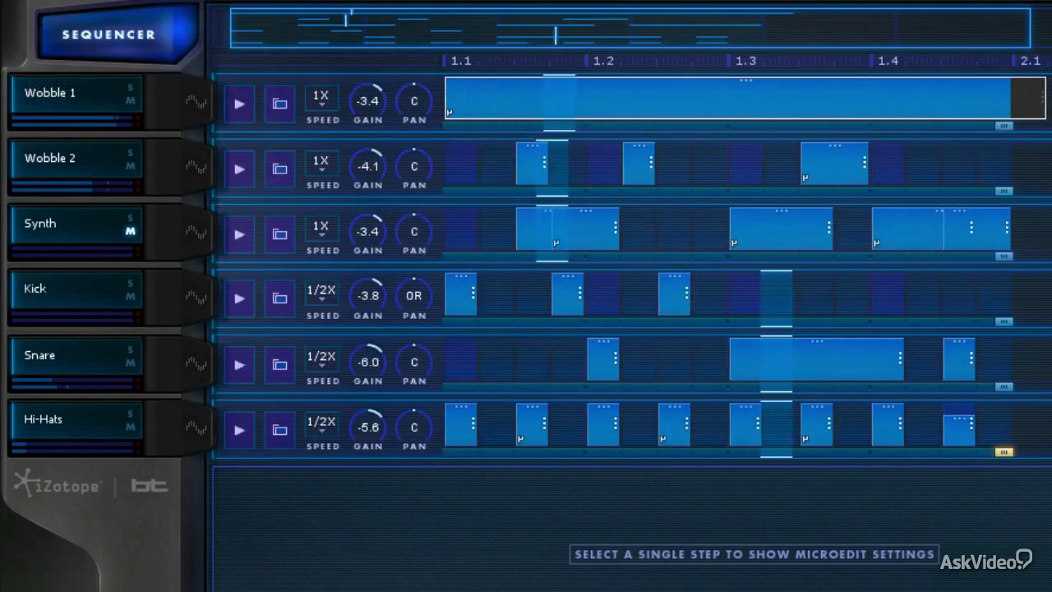
left_click(556, 115)
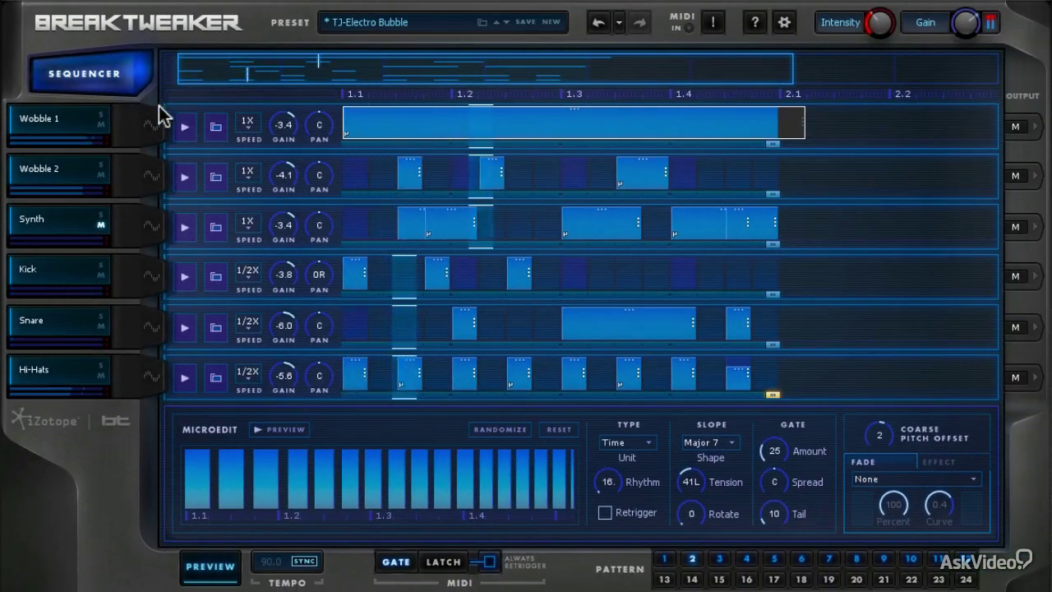
left_click(197, 102)
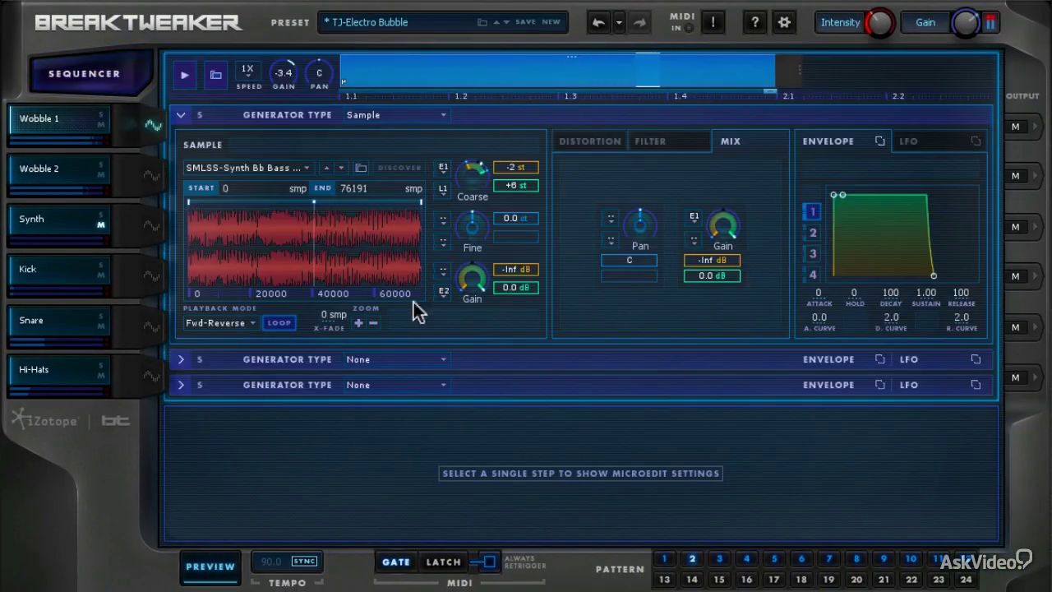
- Select the Wobble 1 step and raise its micro-edit rhythm through 32 and 128T to 256T
left_click(481, 79)
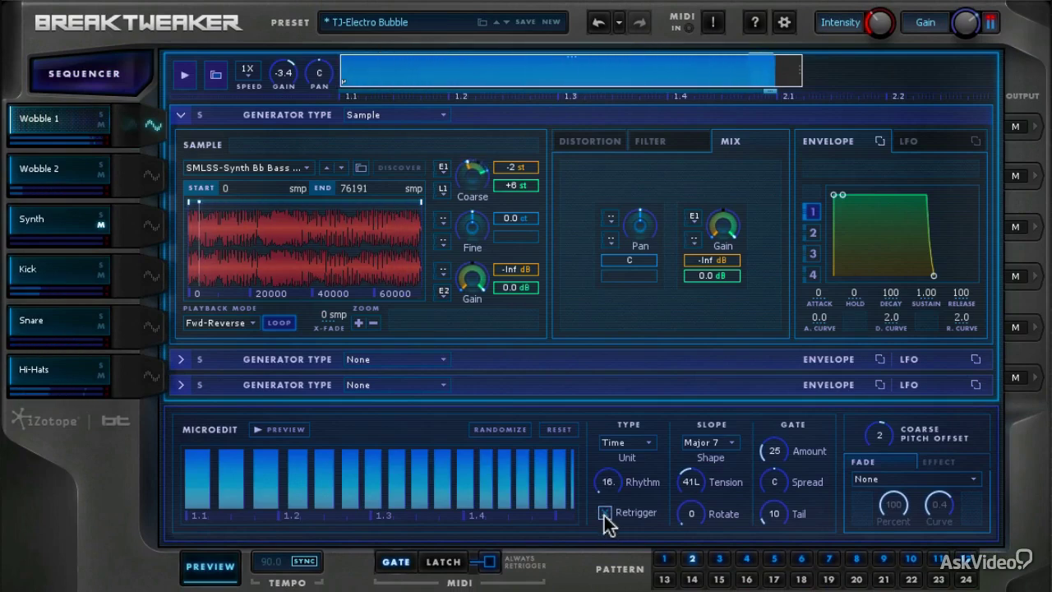
left_click_drag(601, 484, 559, 428)
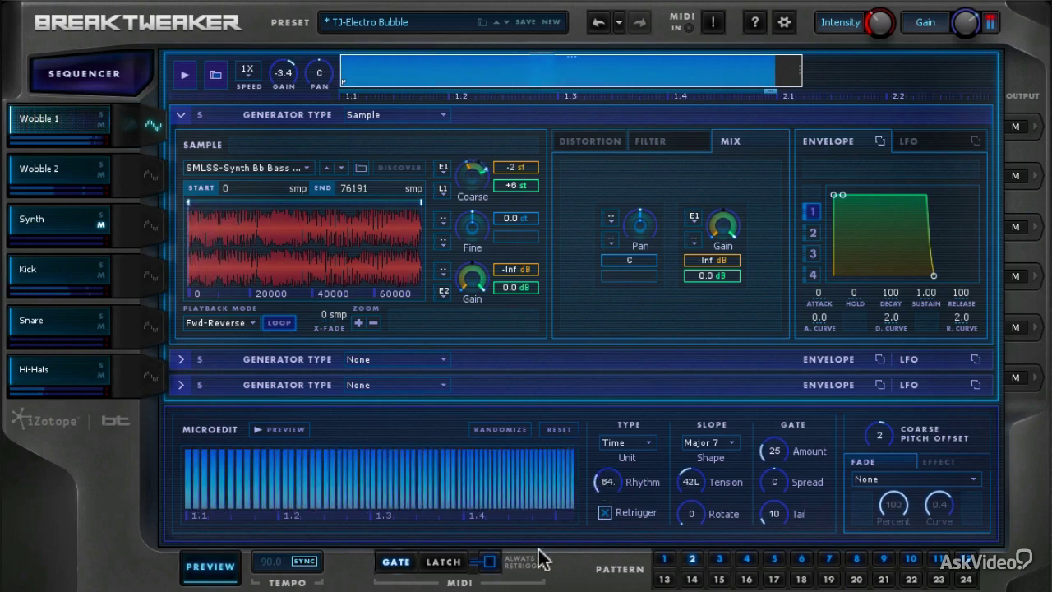
left_click_drag(513, 481, 515, 447)
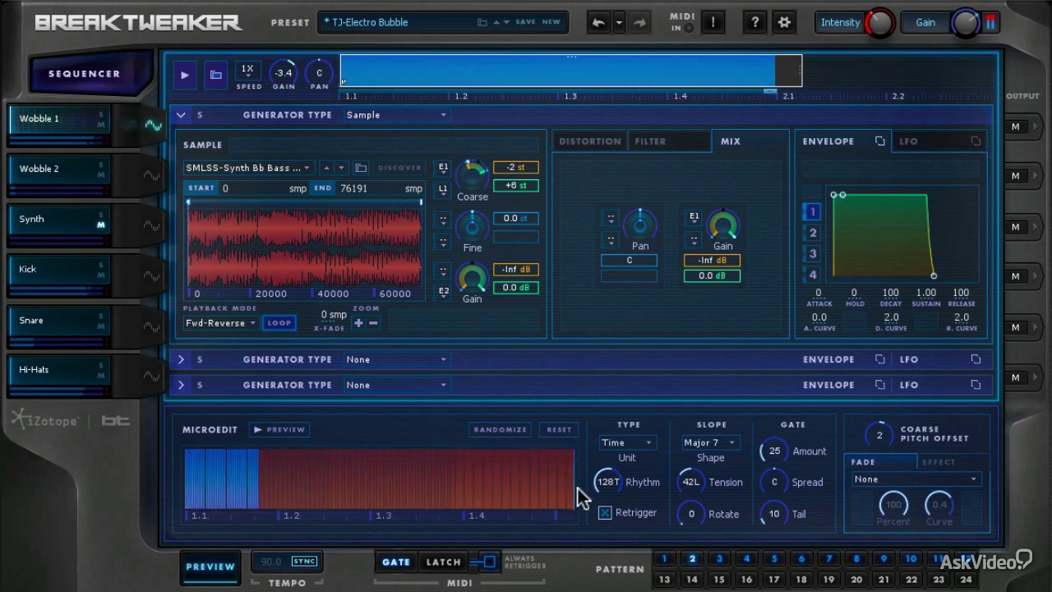
left_click_drag(532, 485, 532, 462)
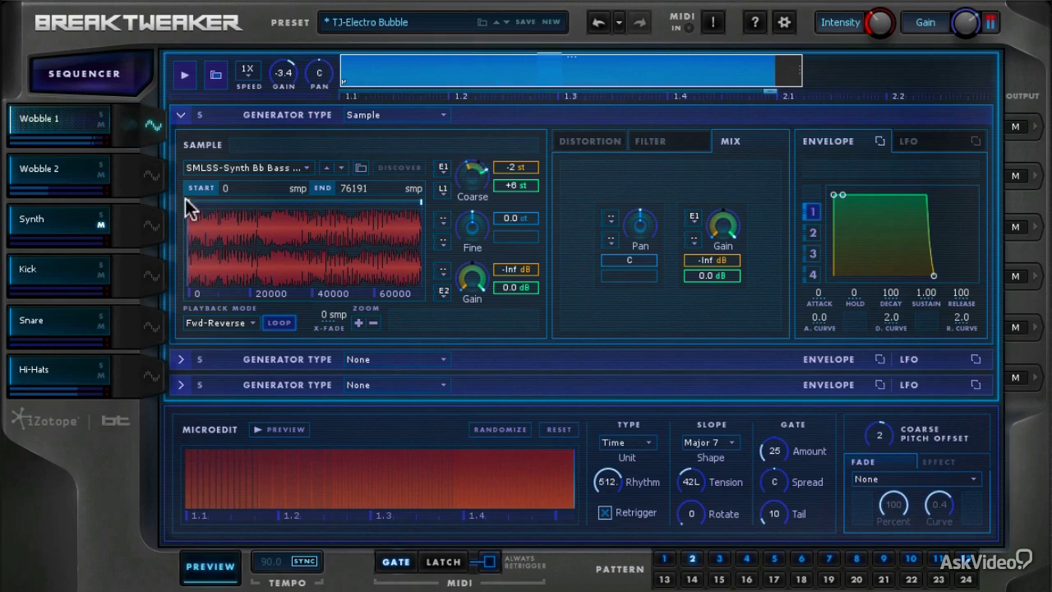
- Move Wobble 1's sample start to 27021 samples and raise the micro-edit rhythm to 1024
left_click_drag(200, 209, 250, 215)
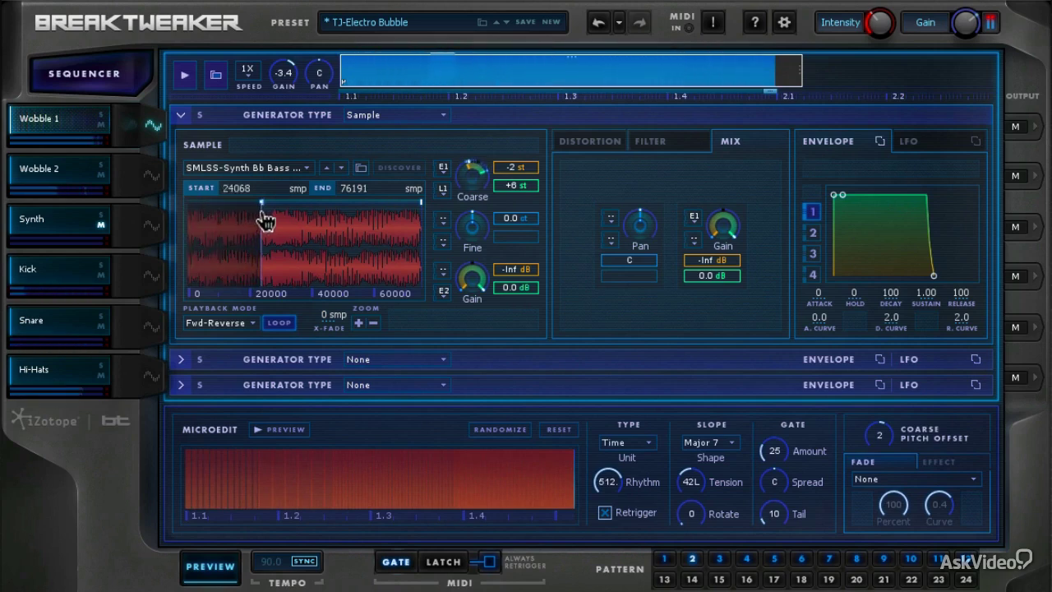
left_click_drag(264, 220, 270, 223)
left_click(447, 469)
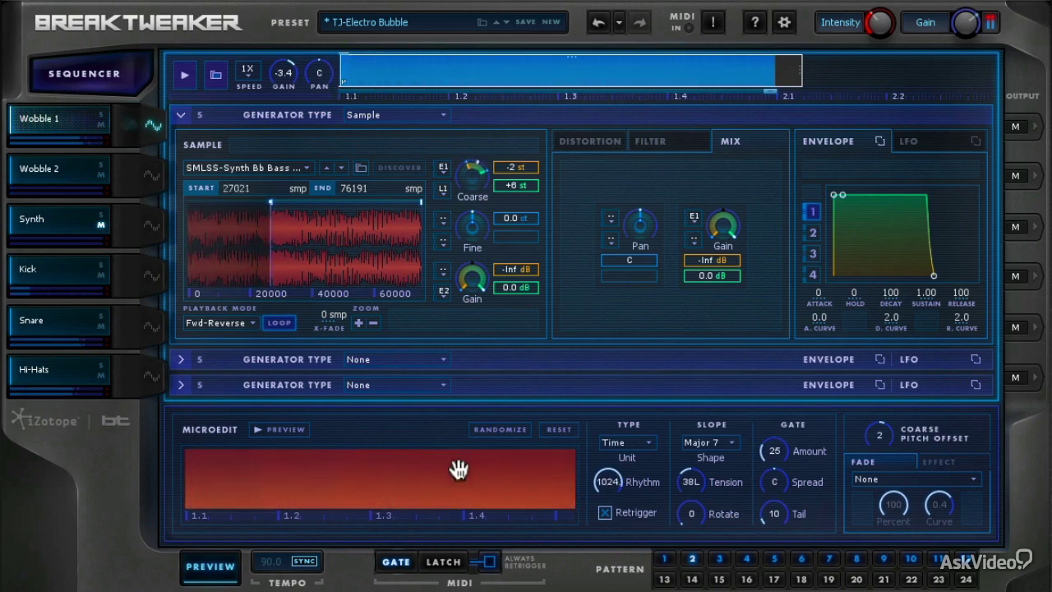
- Change the micro-edit slope shape to Dig Dug, trying Bling first
left_click(712, 442)
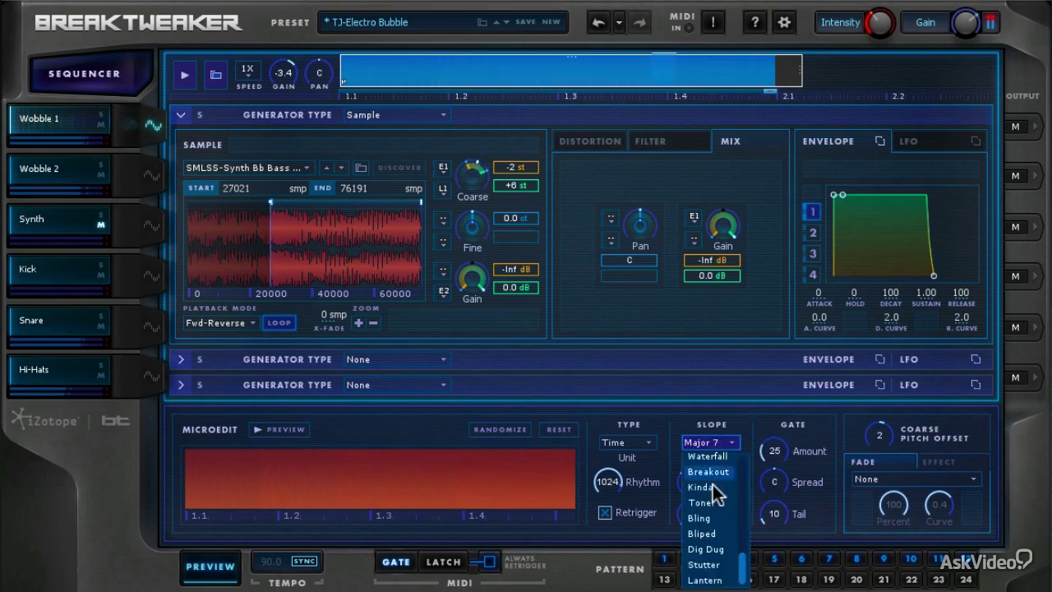
left_click(712, 524)
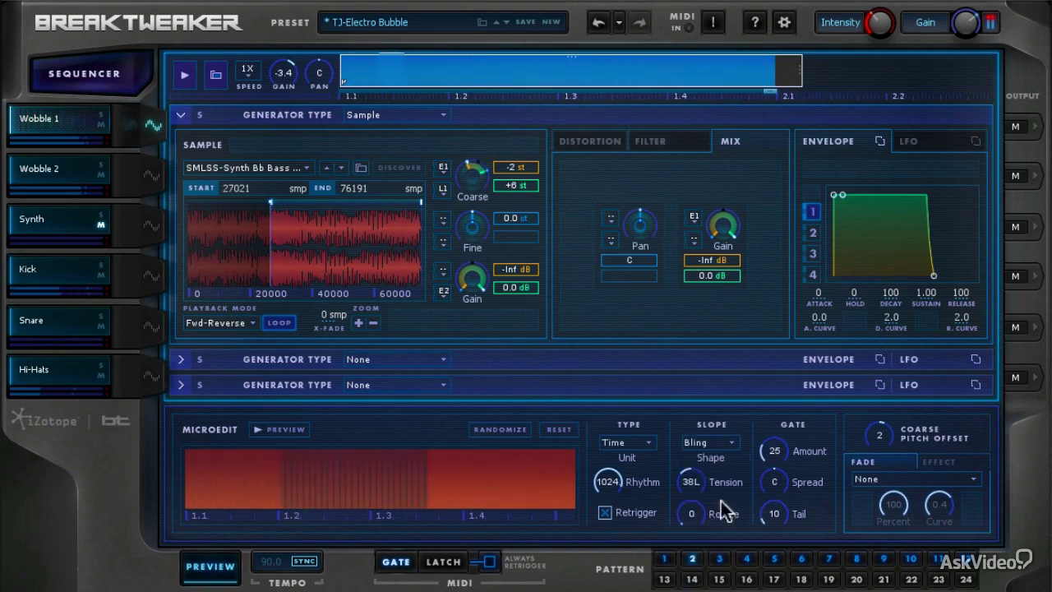
left_click(712, 442)
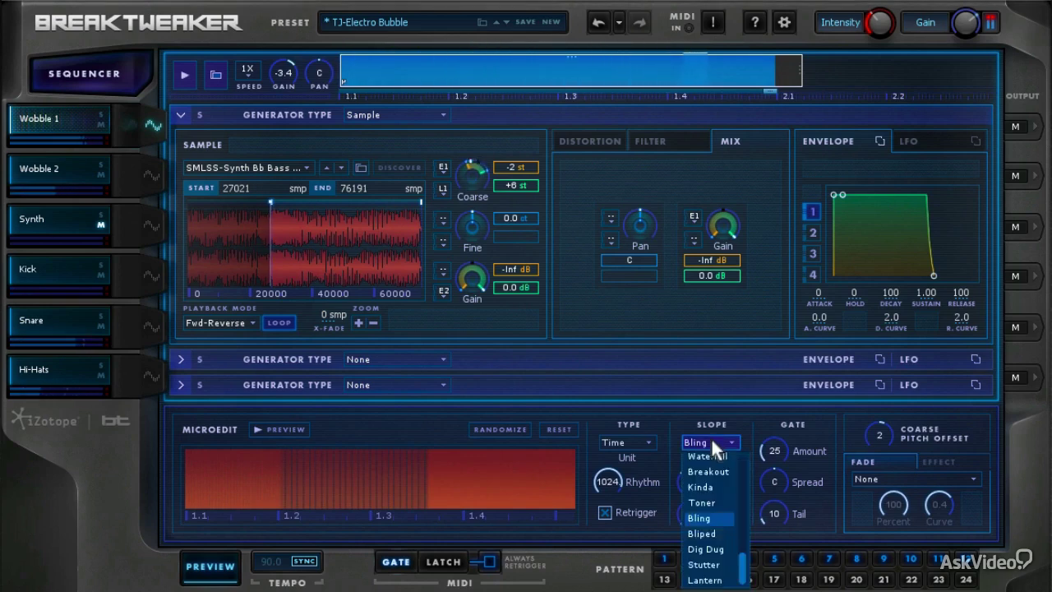
left_click(711, 538)
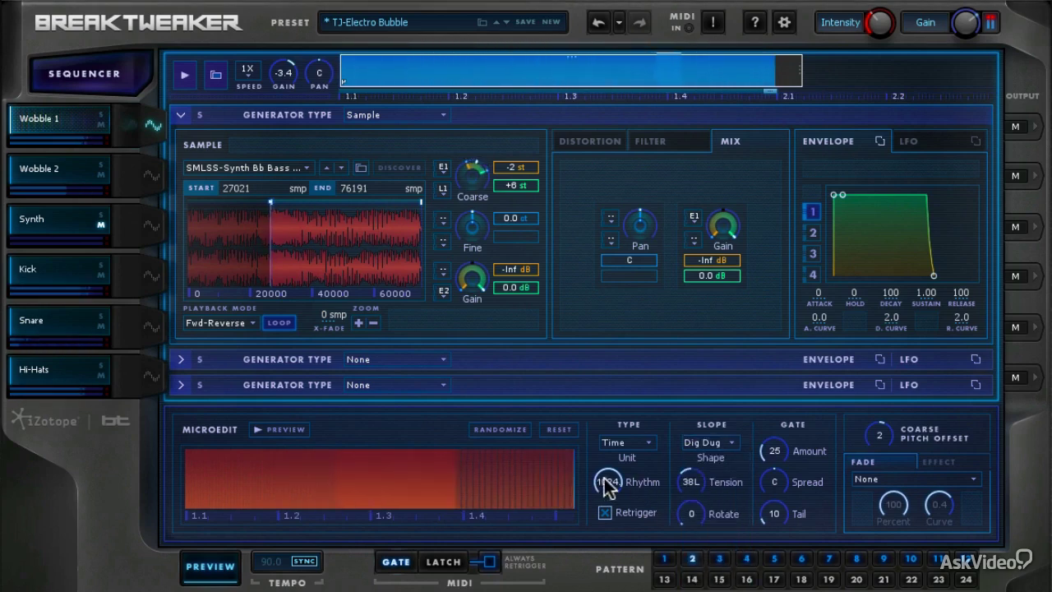
- Lower the micro-edit rhythm from 1024 to a straight division with retrigger switched on
left_click_drag(607, 478, 600, 499)
left_click(605, 511)
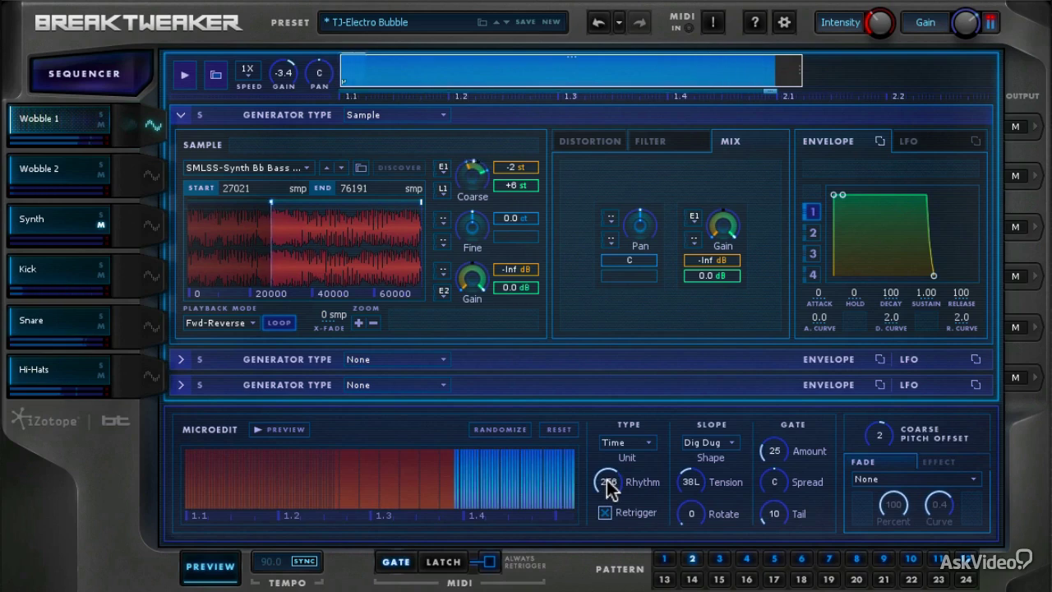
left_click_drag(606, 480, 605, 502)
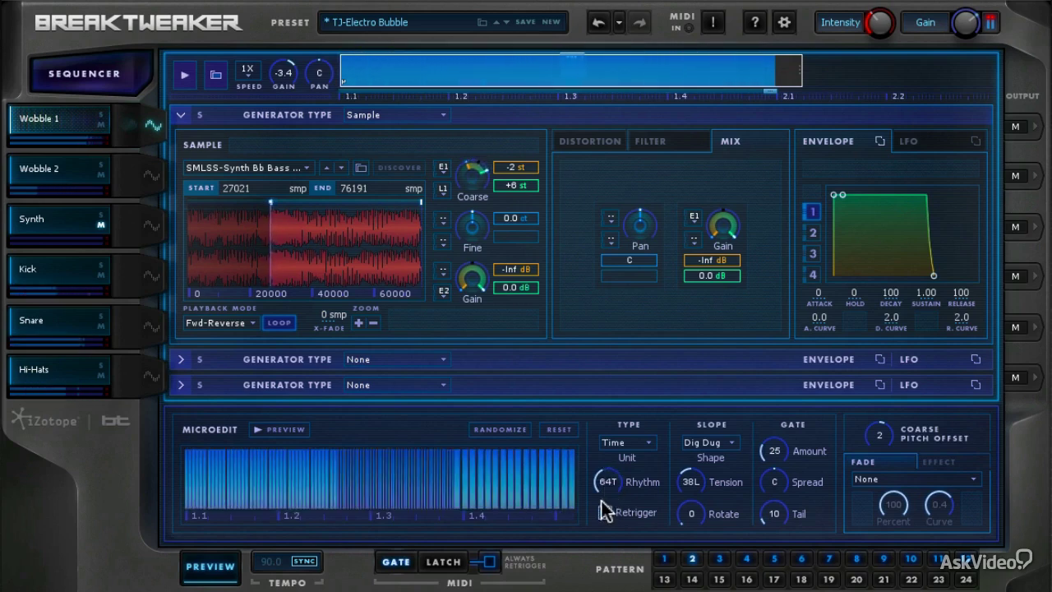
left_click(605, 512)
left_click_drag(603, 476, 601, 484)
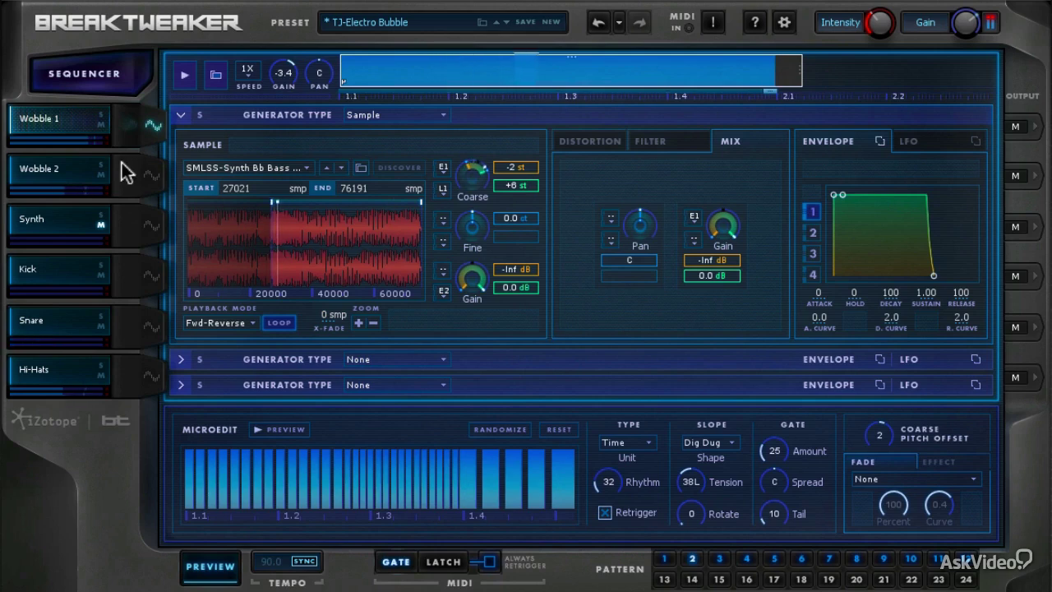
- Copy the long Wobble 1 step and paste it into the first cell of the Synth track
left_click(97, 81)
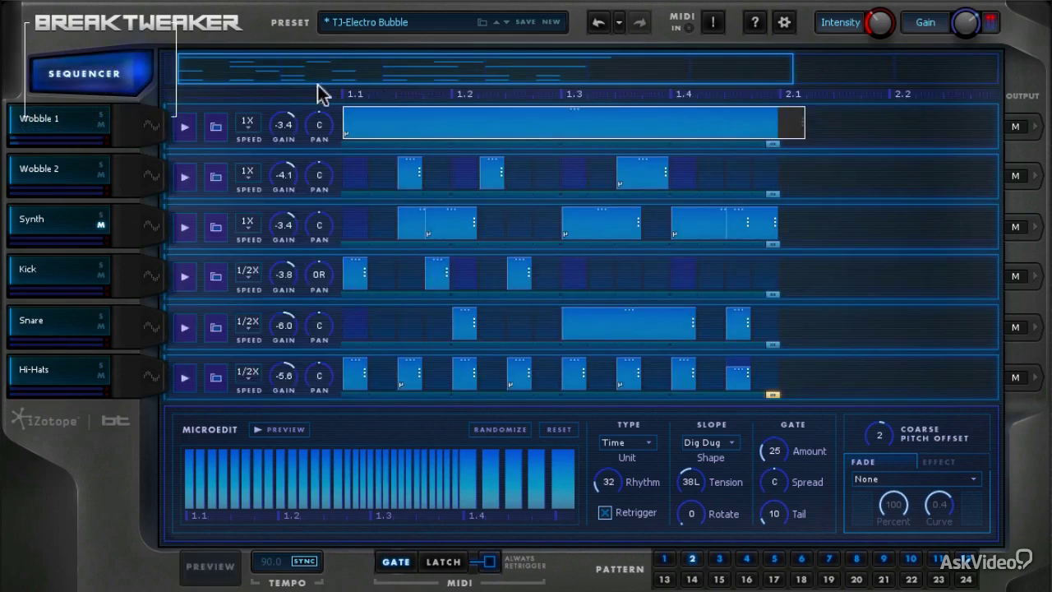
right_click(374, 119)
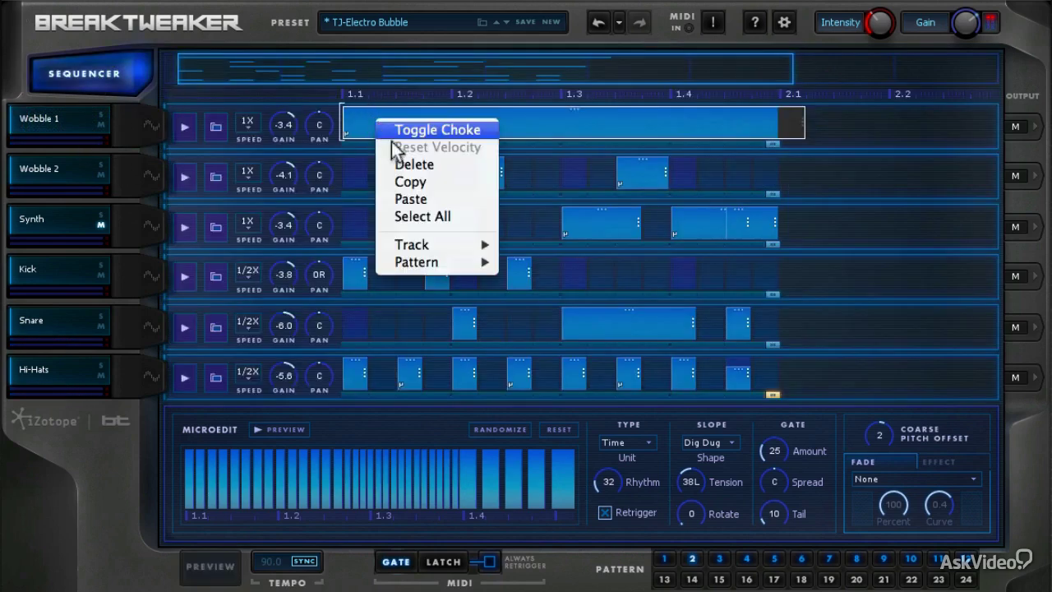
left_click(412, 183)
left_click(356, 222)
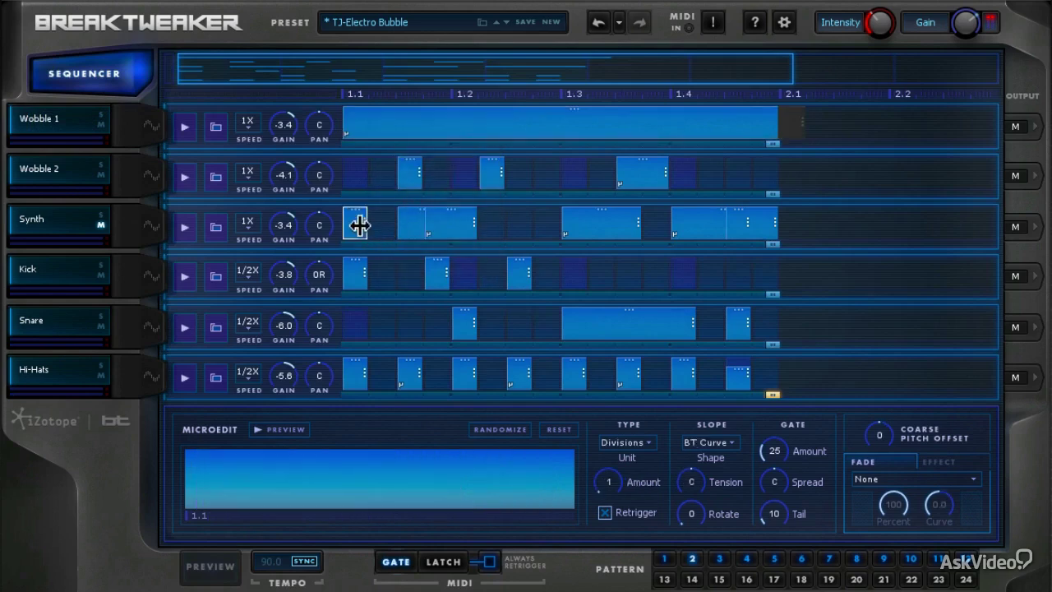
right_click(361, 225)
left_click(395, 304)
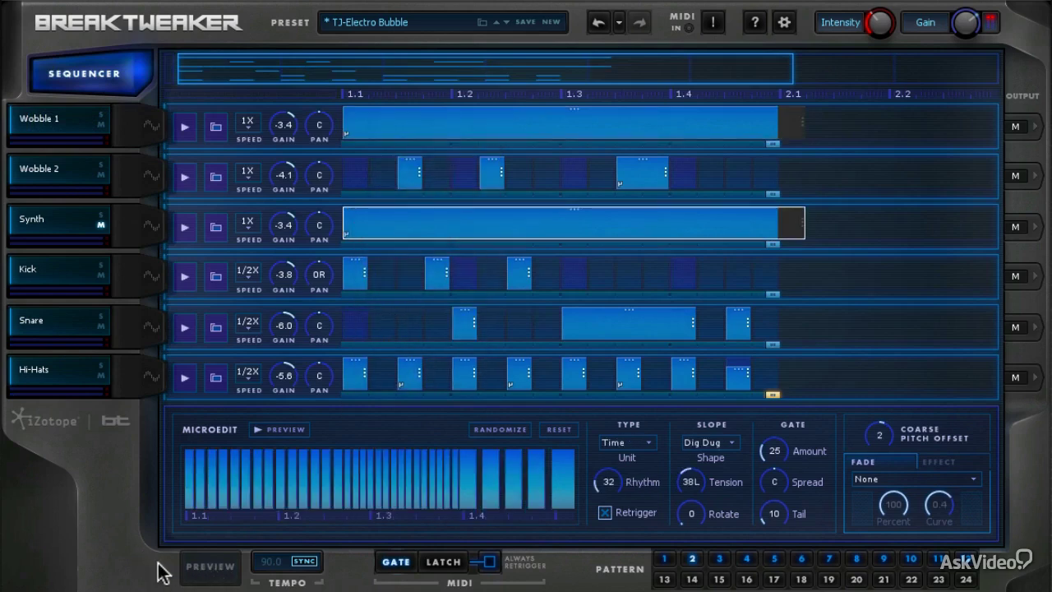
- Preview the pattern with Wobble 1 muted to hear the Synth copy, then stop
left_click(201, 568)
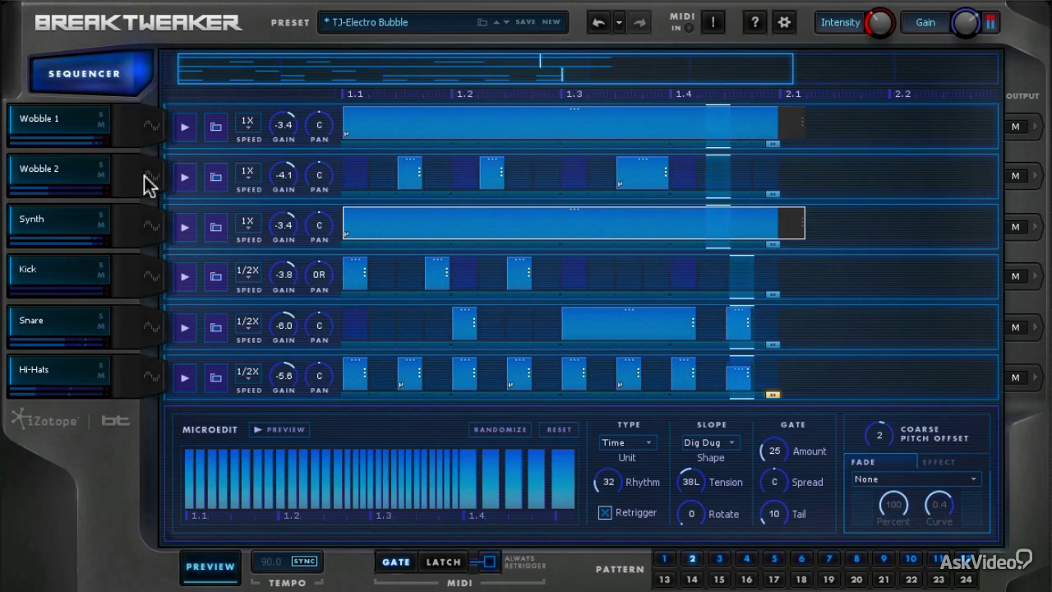
left_click(101, 125)
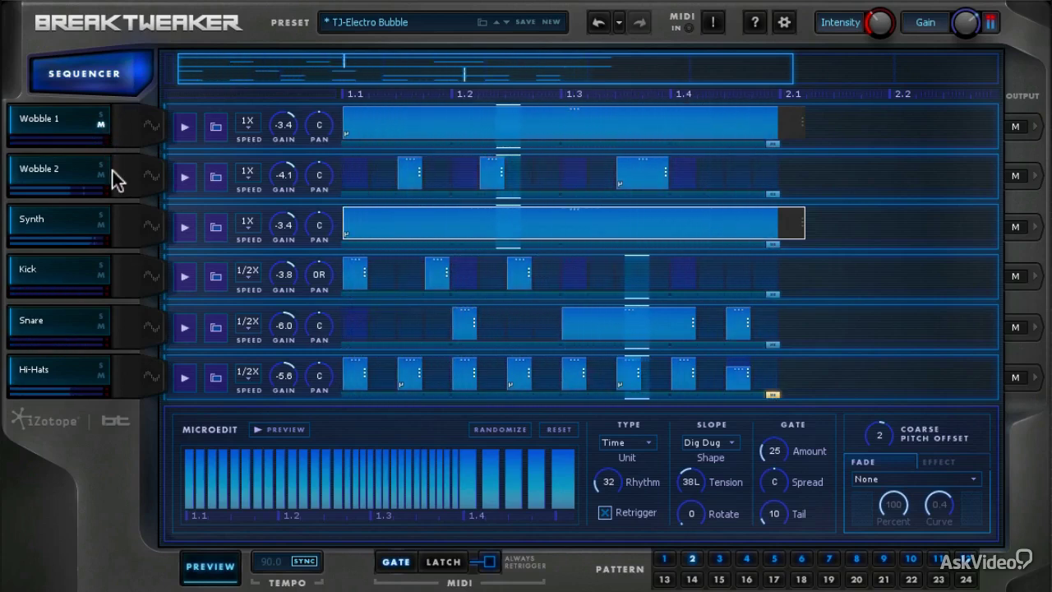
key("space")
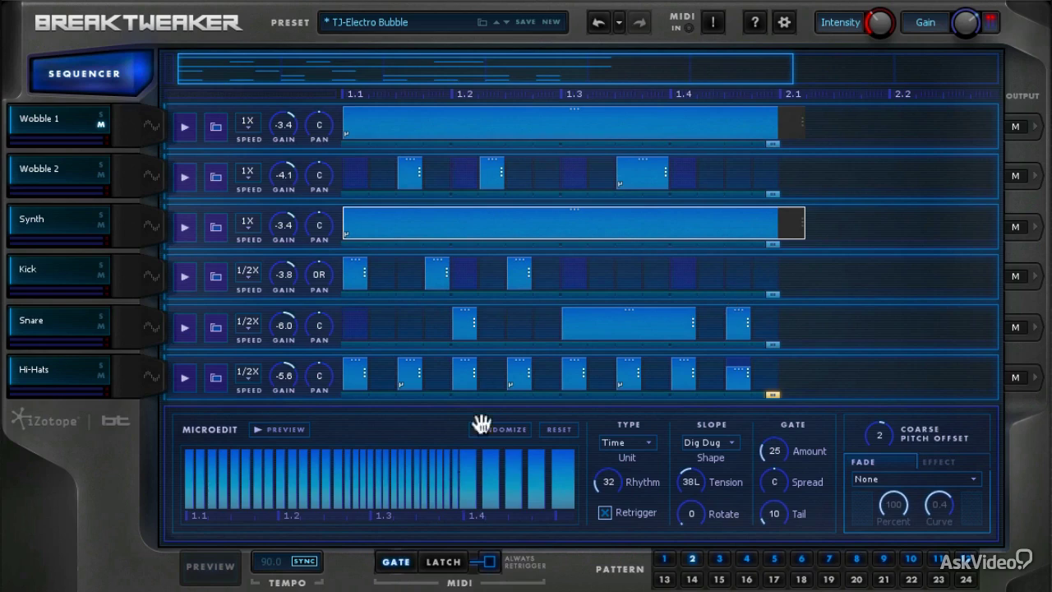
- Add a Snare hit in the empty cell before its 1.2 hit and inspect the pasted Synth step
left_click(465, 329)
left_click(411, 327)
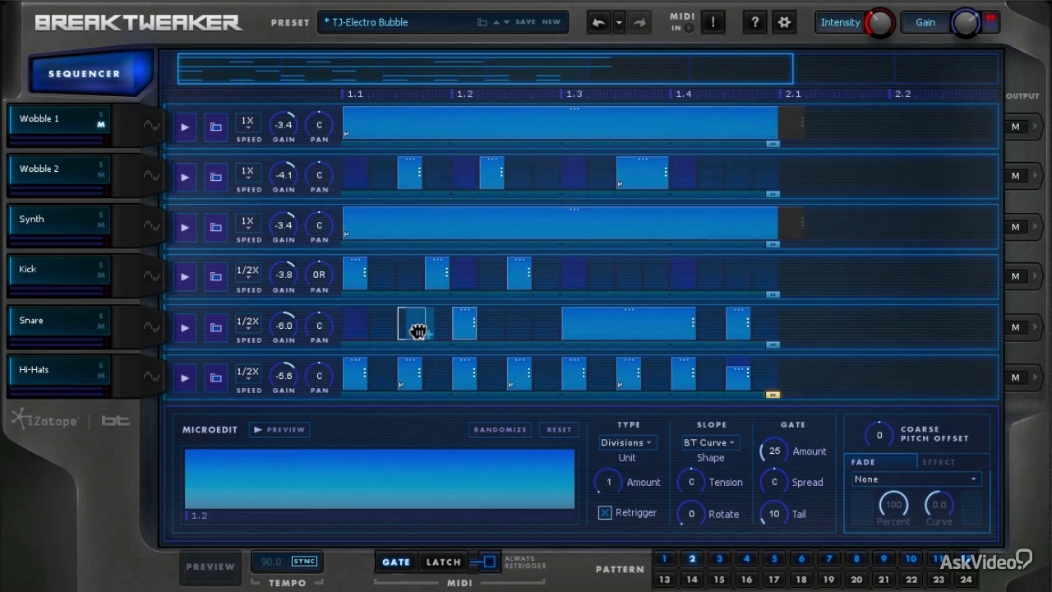
left_click(520, 234)
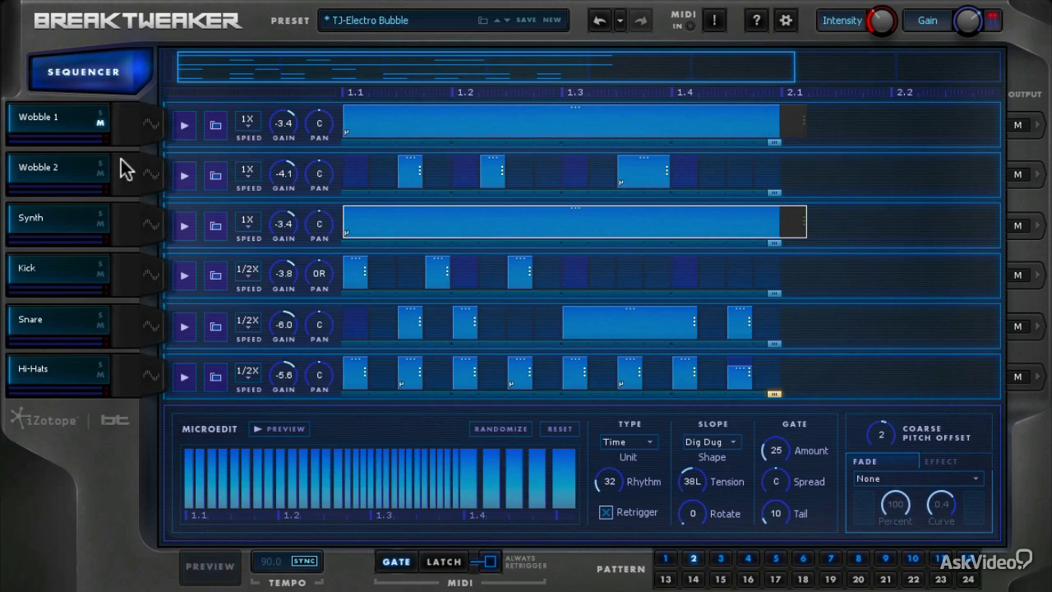
- Give Wobble 2 a New York filter and start playback to audition it
left_click(151, 174)
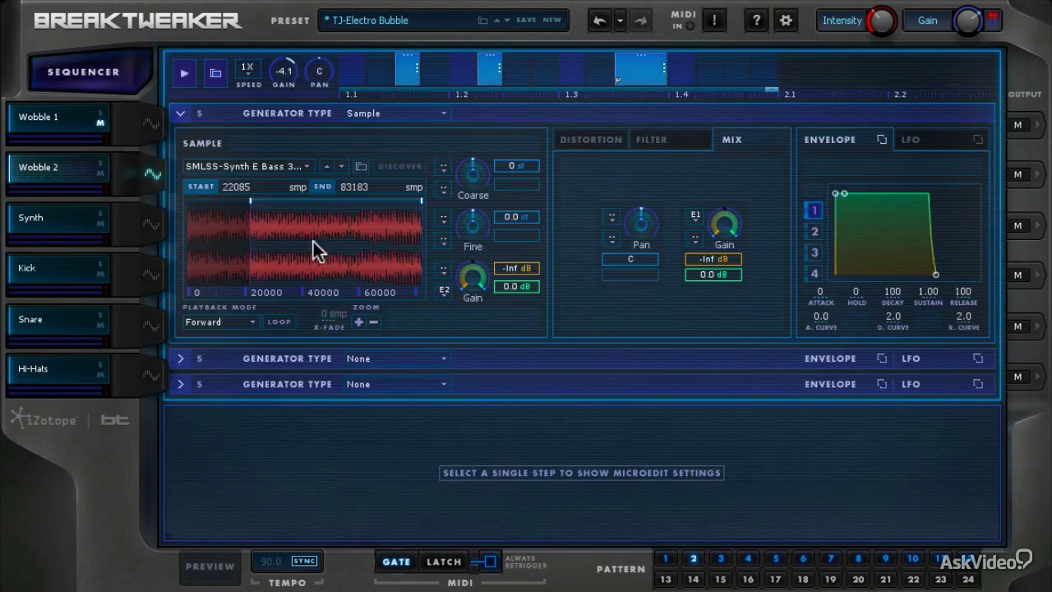
left_click(655, 146)
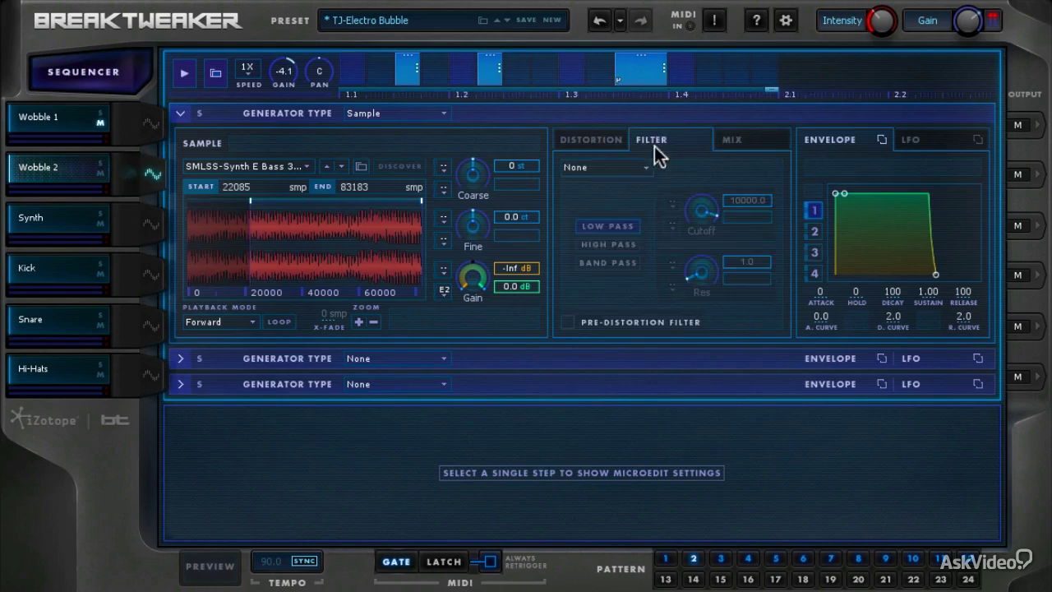
left_click(591, 168)
left_click(596, 203)
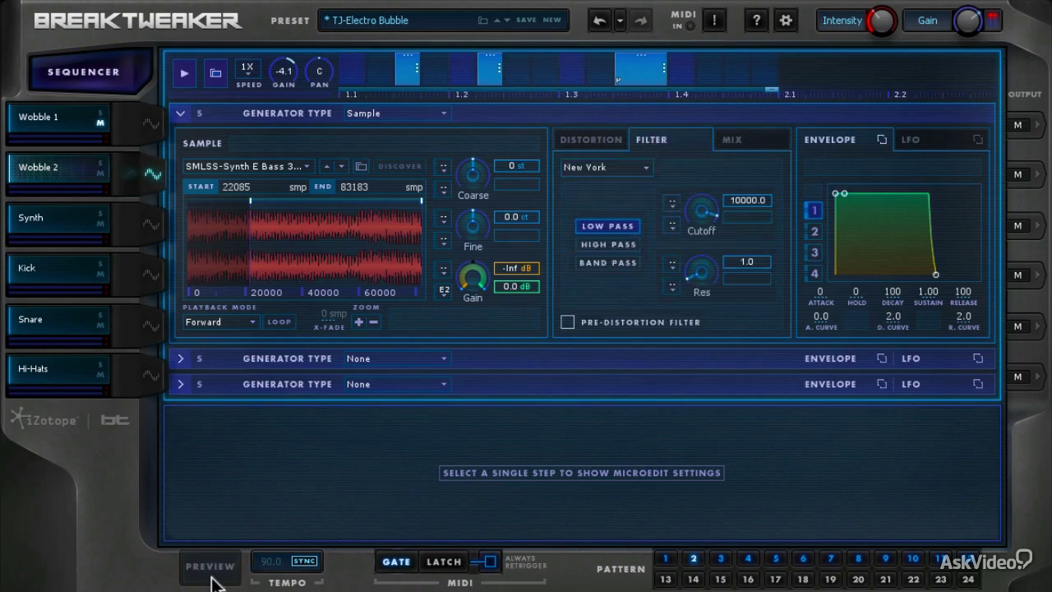
left_click(184, 570)
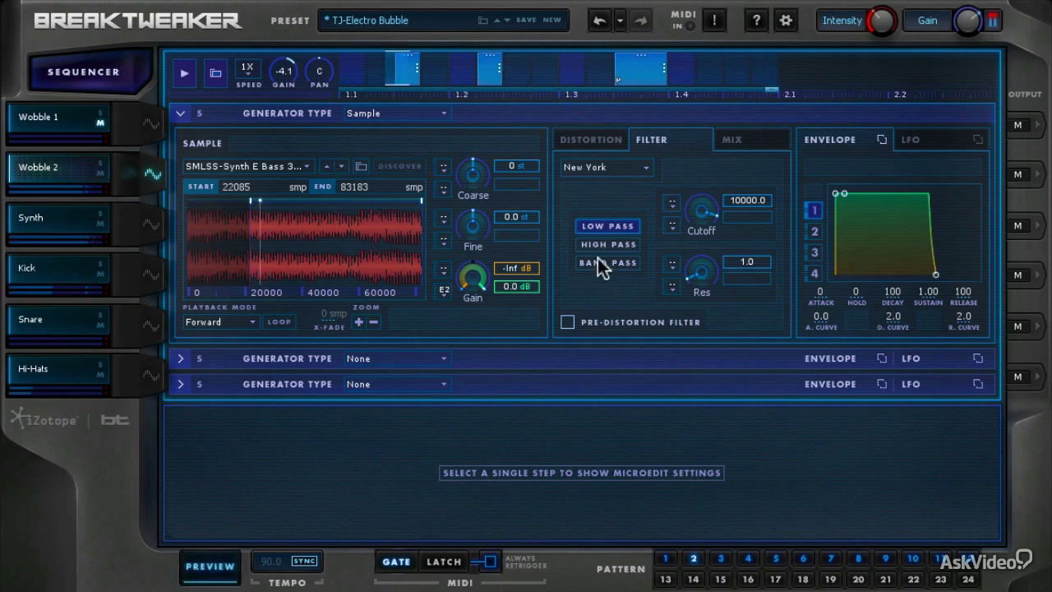
- Modulate Wobble 2's cutoff with Env 1 and LFO 1, lower cutoff to 147.9 and raise resonance to 8.0
left_click(674, 203)
left_click(684, 243)
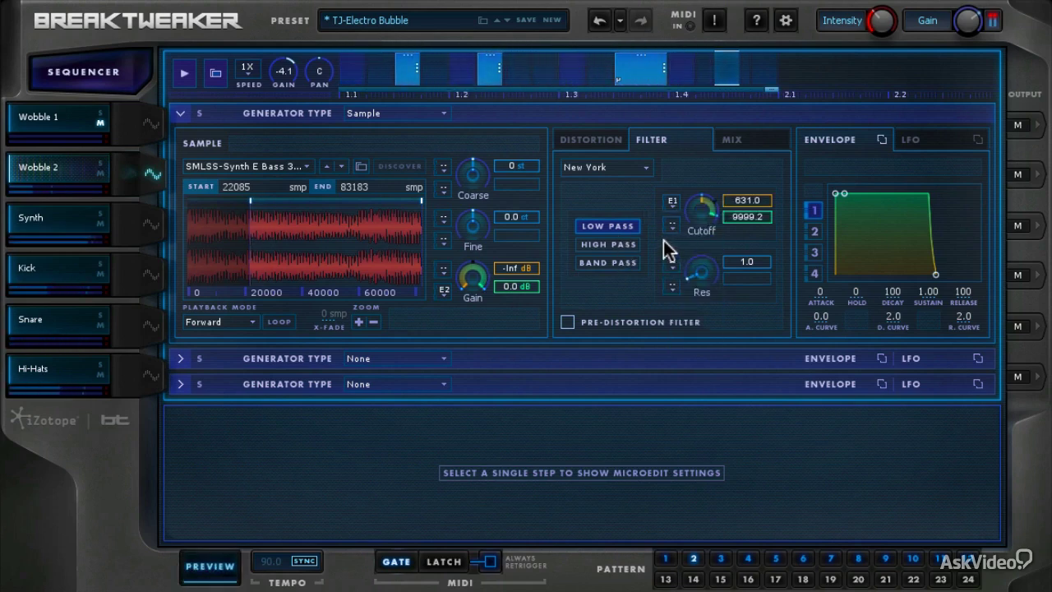
left_click(672, 224)
left_click(686, 336)
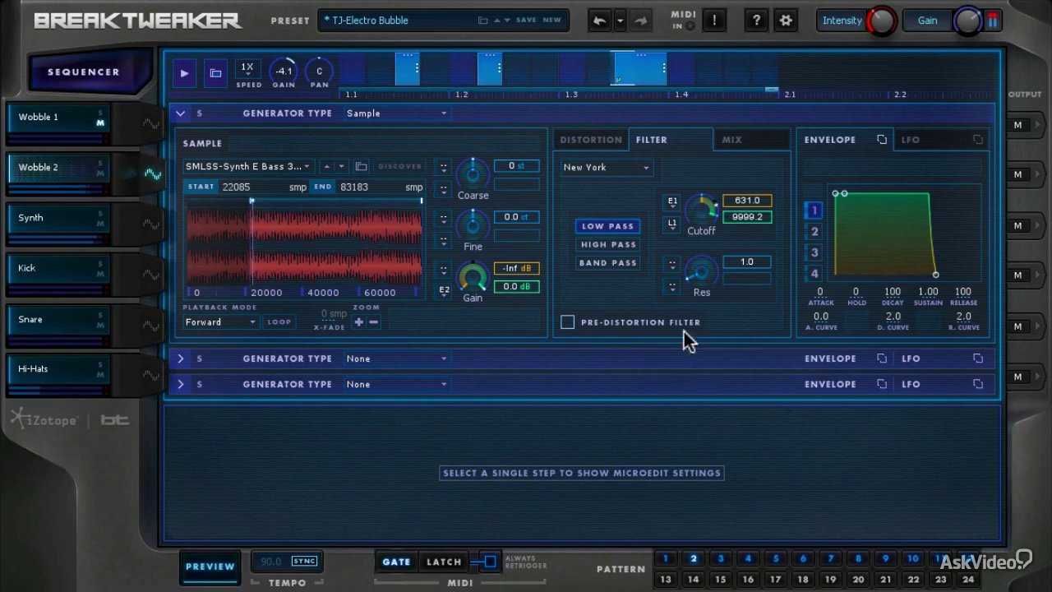
left_click_drag(692, 208, 687, 217)
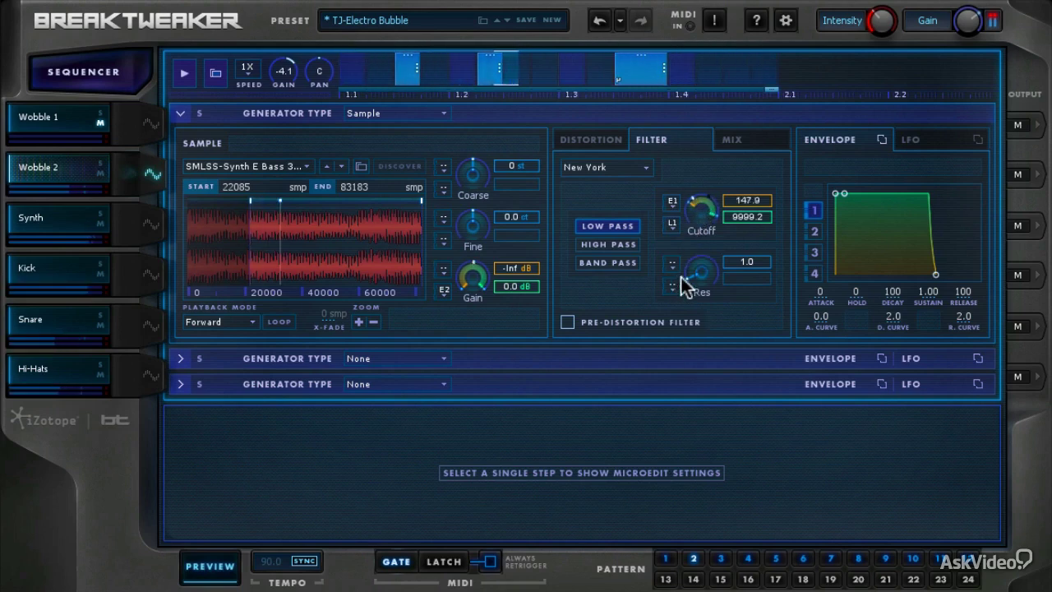
left_click_drag(680, 277, 710, 220)
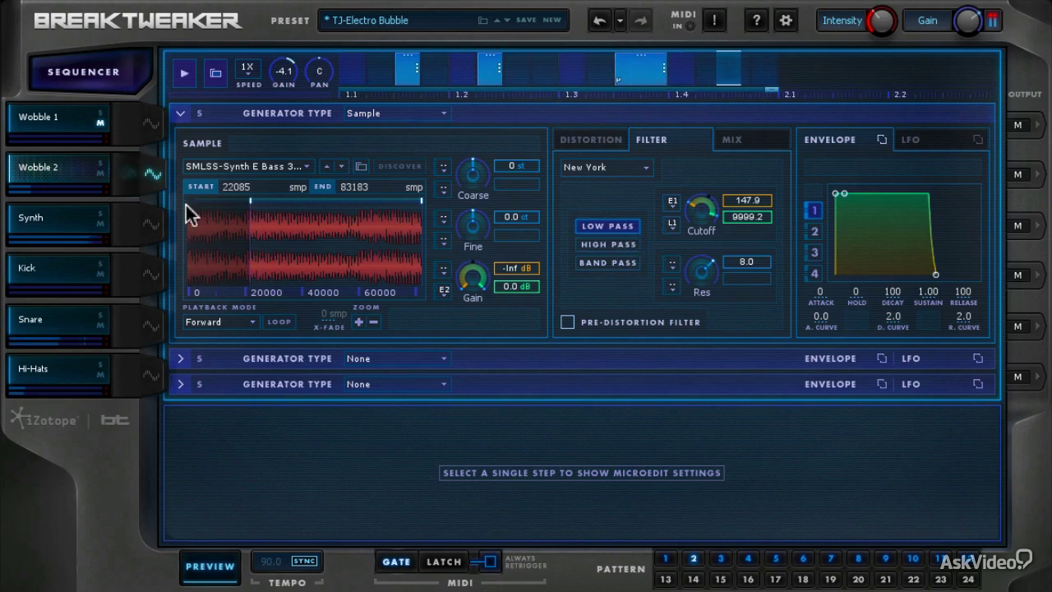
- Solo Wobble 2 to raise the cutoff to 363.1, then unsolo, return to the sequencer and stop
left_click(101, 163)
left_click_drag(690, 220, 699, 198)
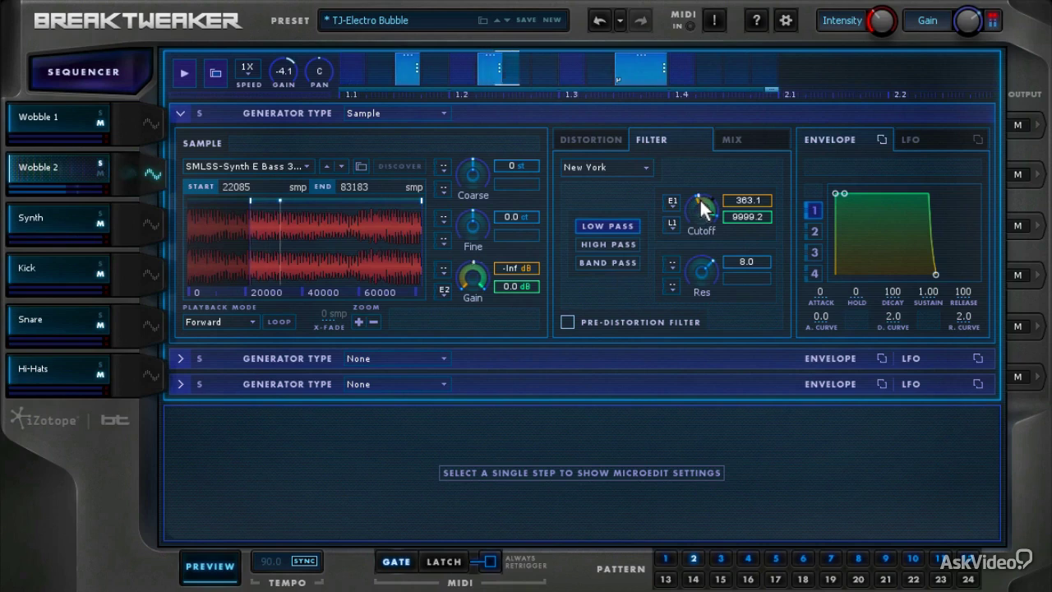
left_click(98, 163)
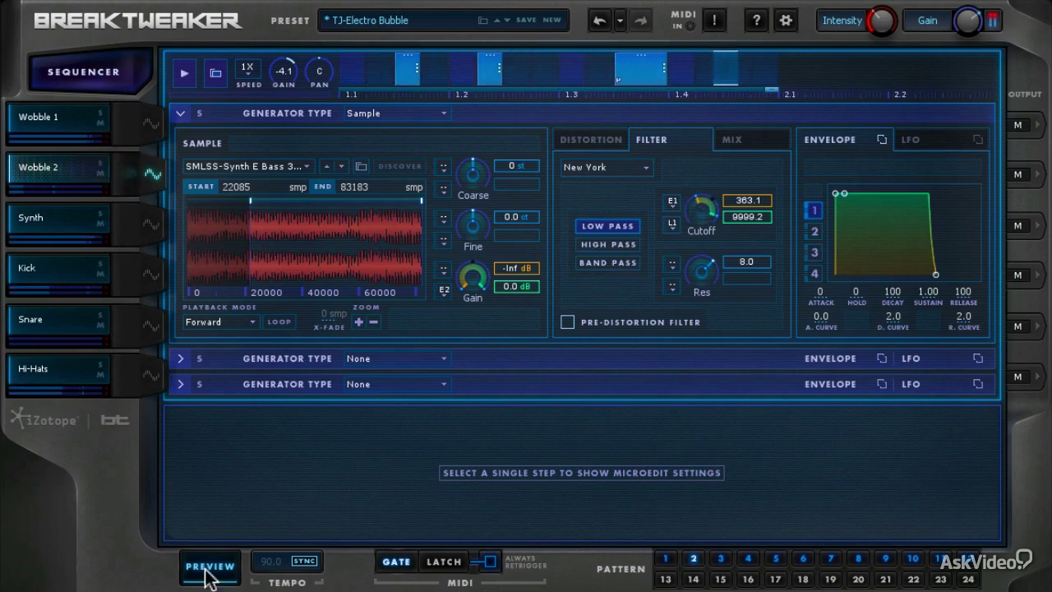
left_click(98, 81)
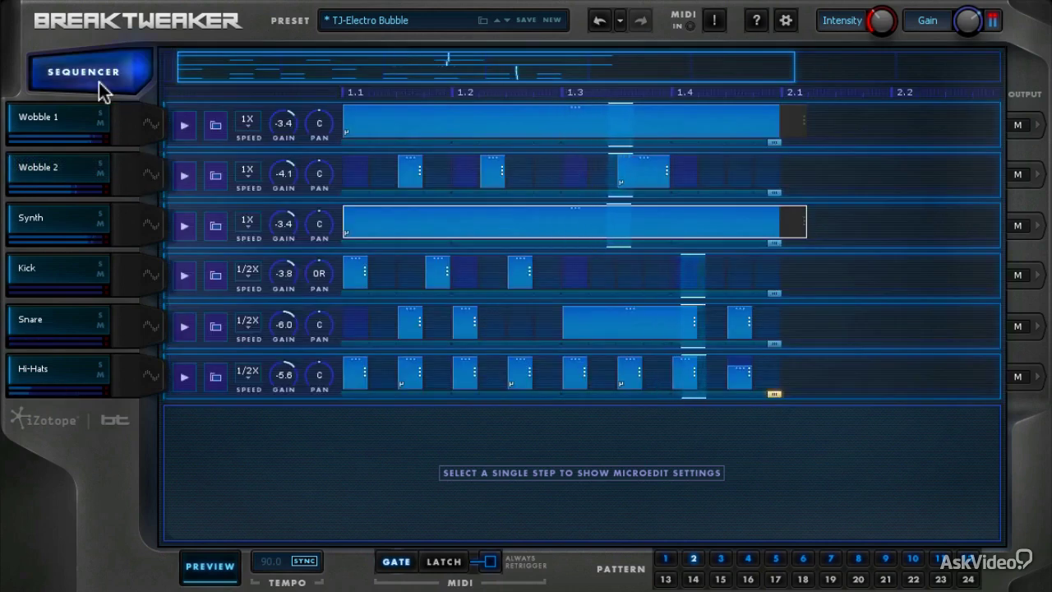
key("space")
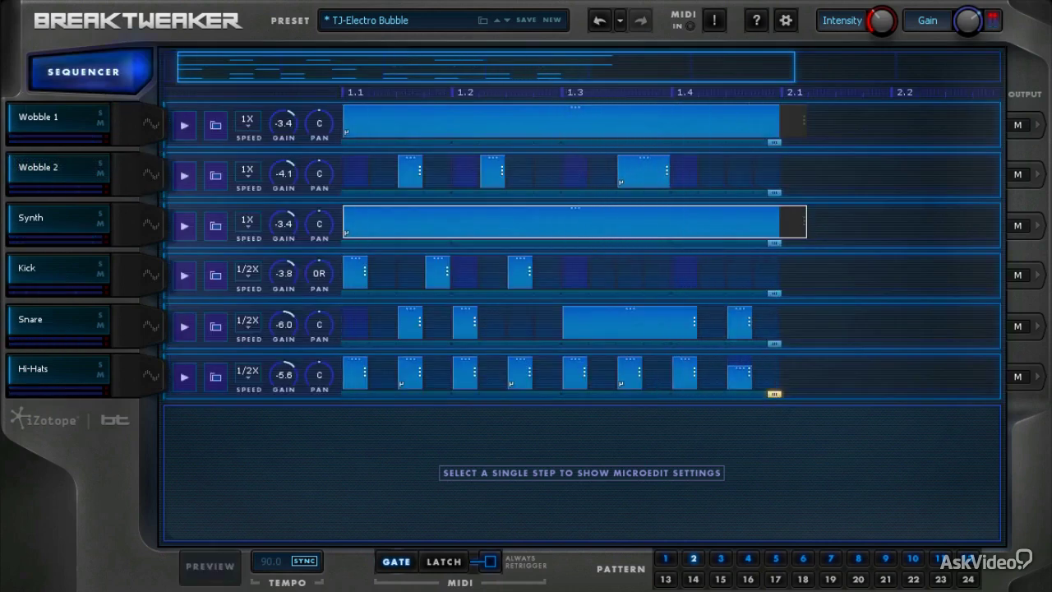